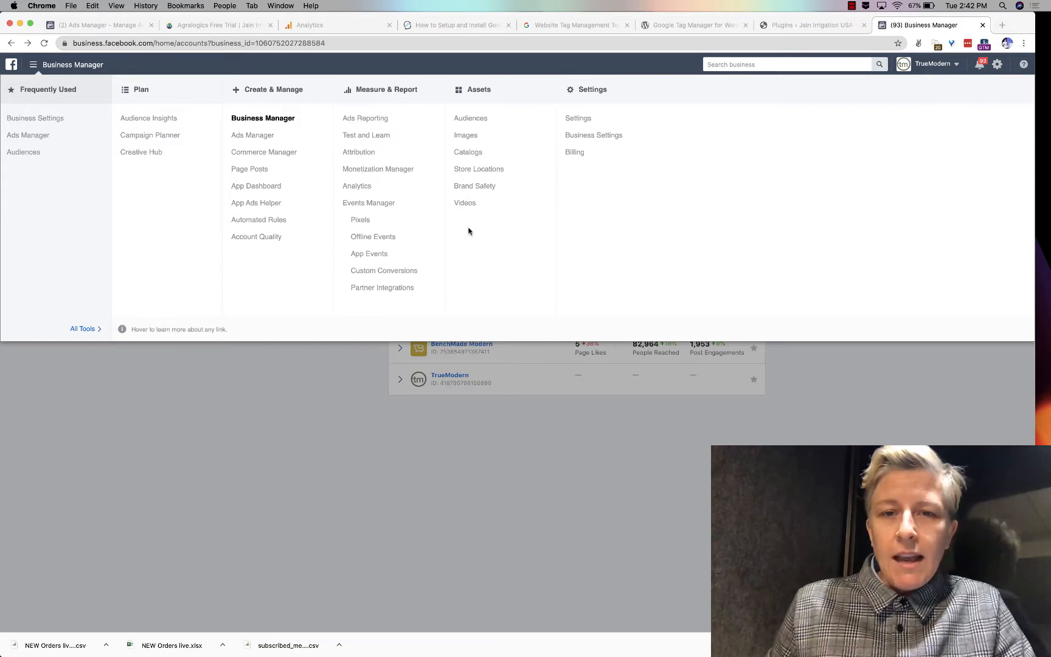
Find the audience entries among the business tools and open the Audiences page listed under Assets
{"action": "key", "text": "super+f"}
{"action": "type", "text": "audience"}
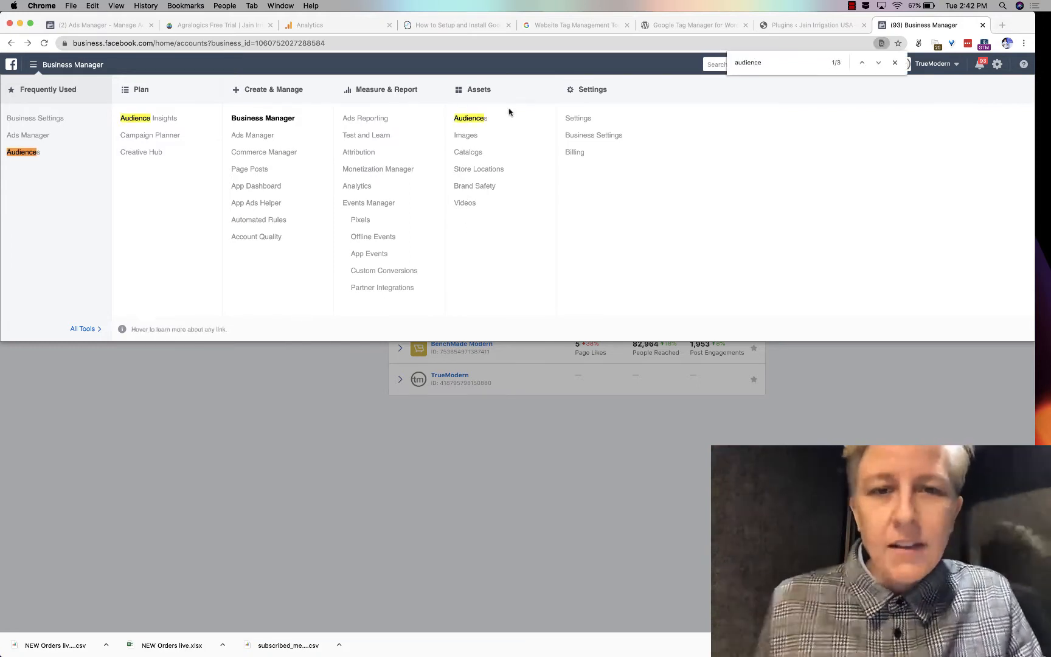
{"action": "left_click", "coordinate": [476, 117]}
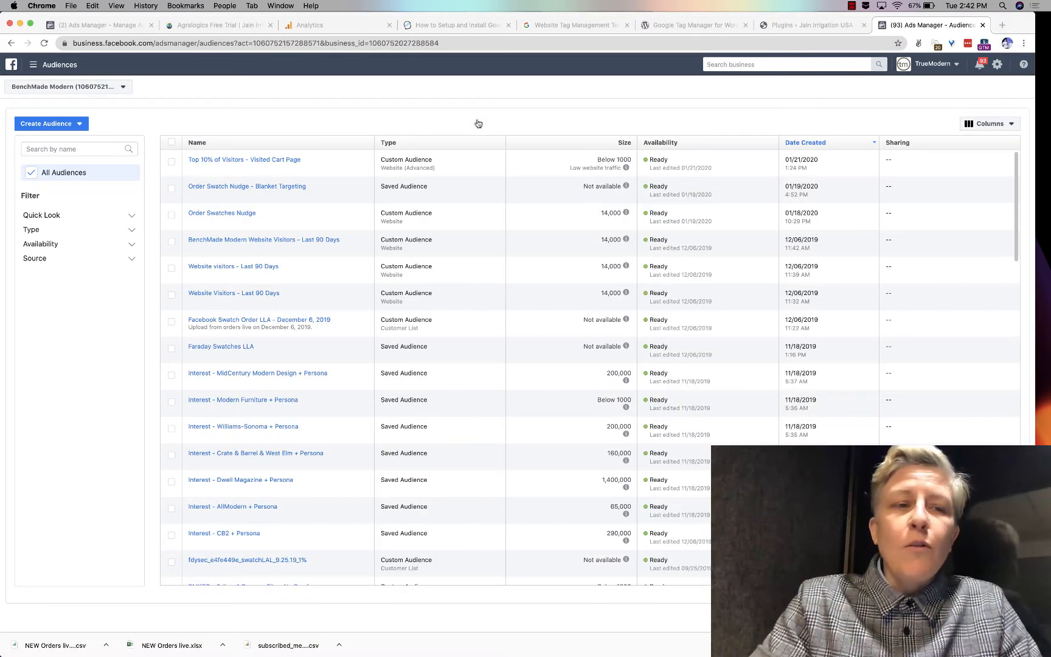
Start a lookalike audience and choose a new custom audience built from a customer list as its source
{"action": "left_click", "coordinate": [76, 126]}
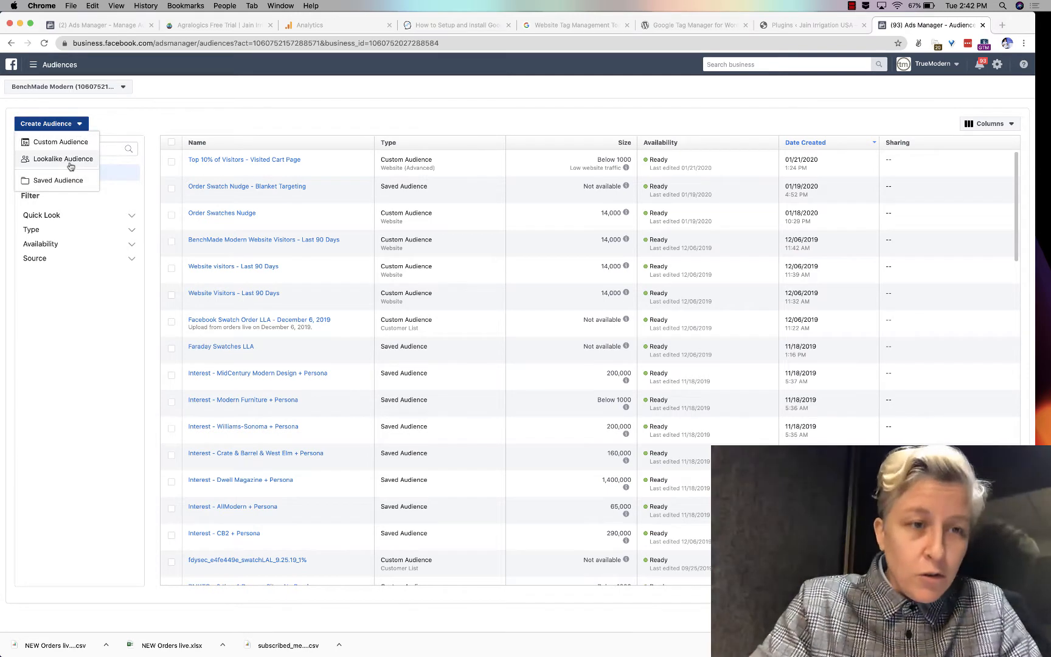
{"action": "left_click", "coordinate": [70, 160]}
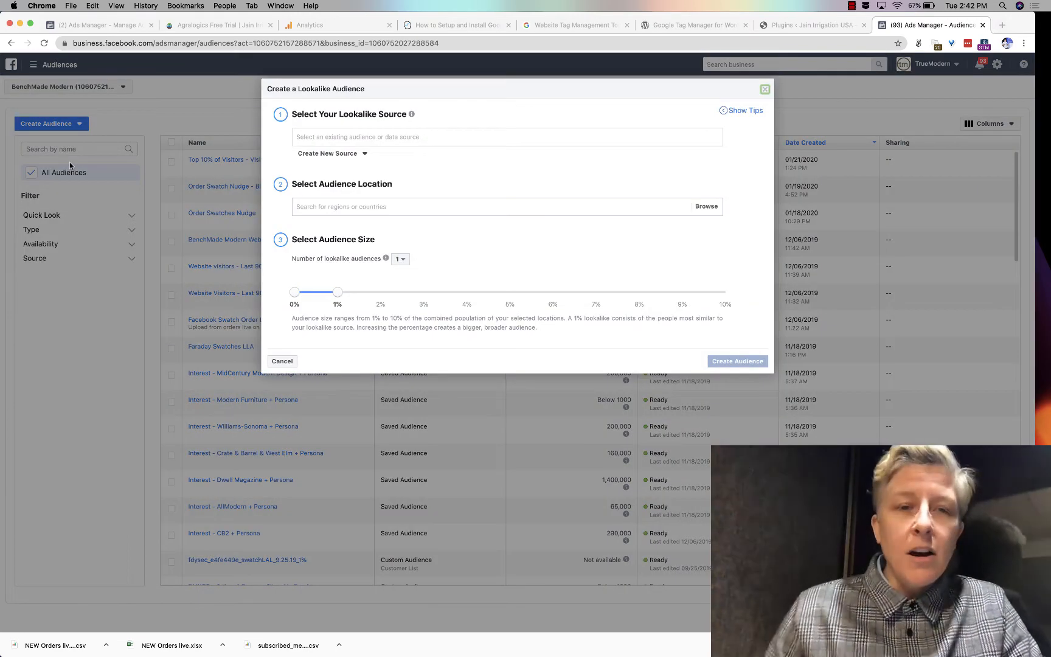
{"action": "left_click", "coordinate": [353, 155]}
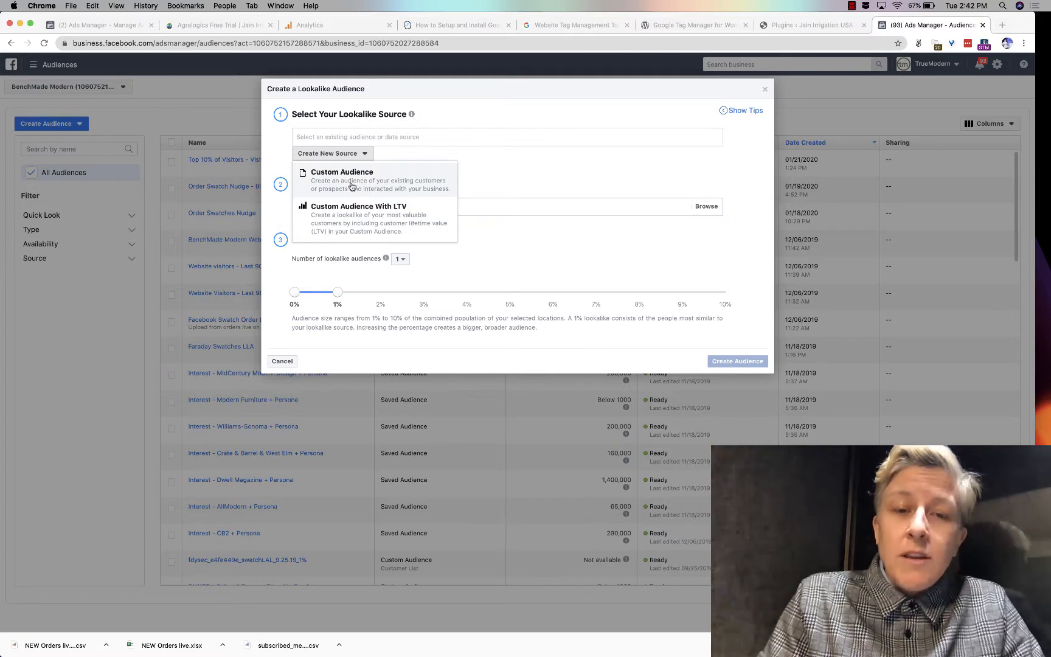
{"action": "left_click", "coordinate": [351, 182]}
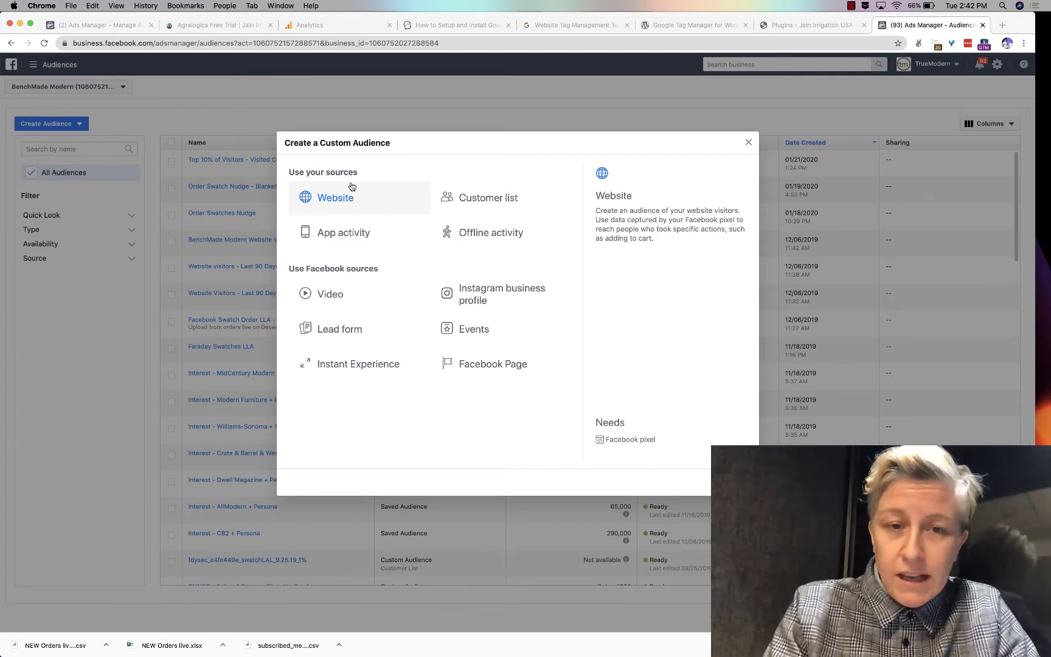
{"action": "left_click", "coordinate": [455, 197]}
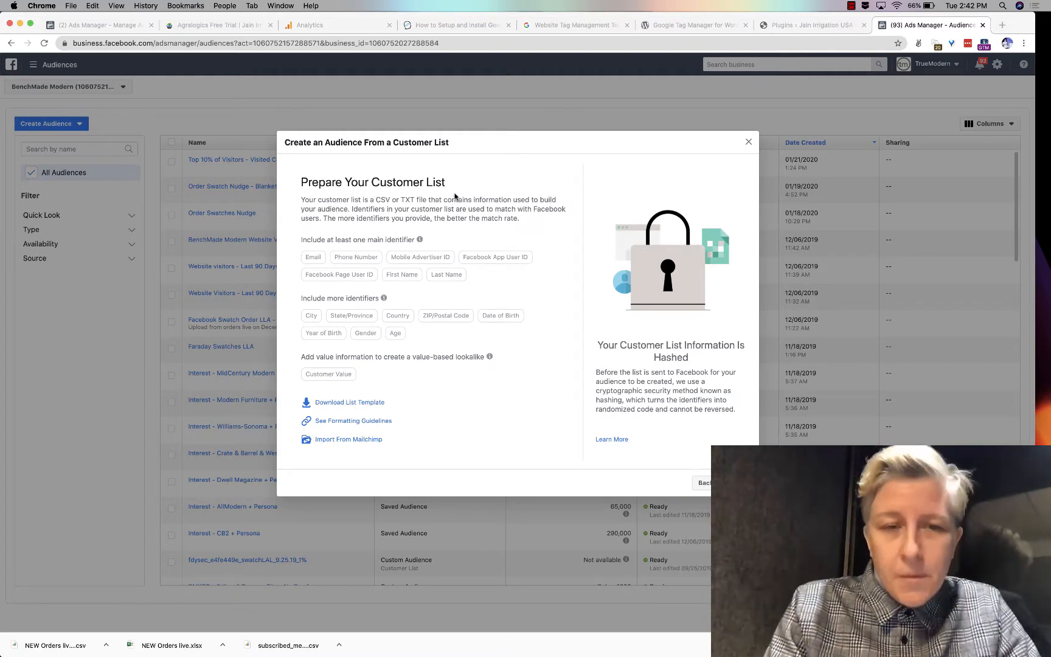
Continue past the list preparation page and specify that the customer list has no customer value column
{"action": "left_click", "coordinate": [737, 482]}
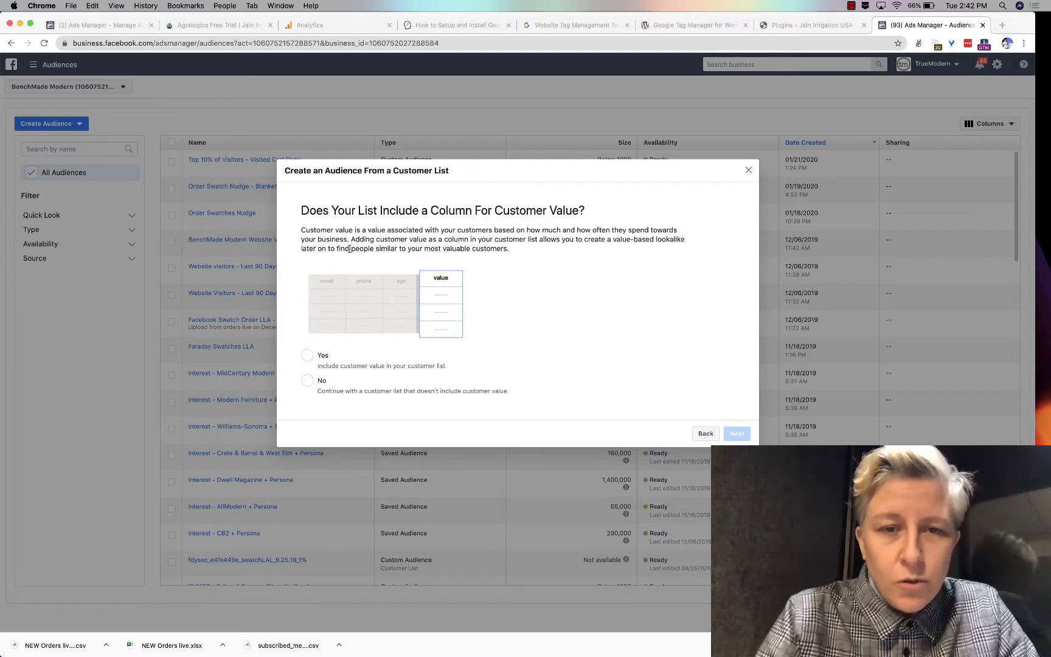
{"action": "left_click", "coordinate": [308, 382]}
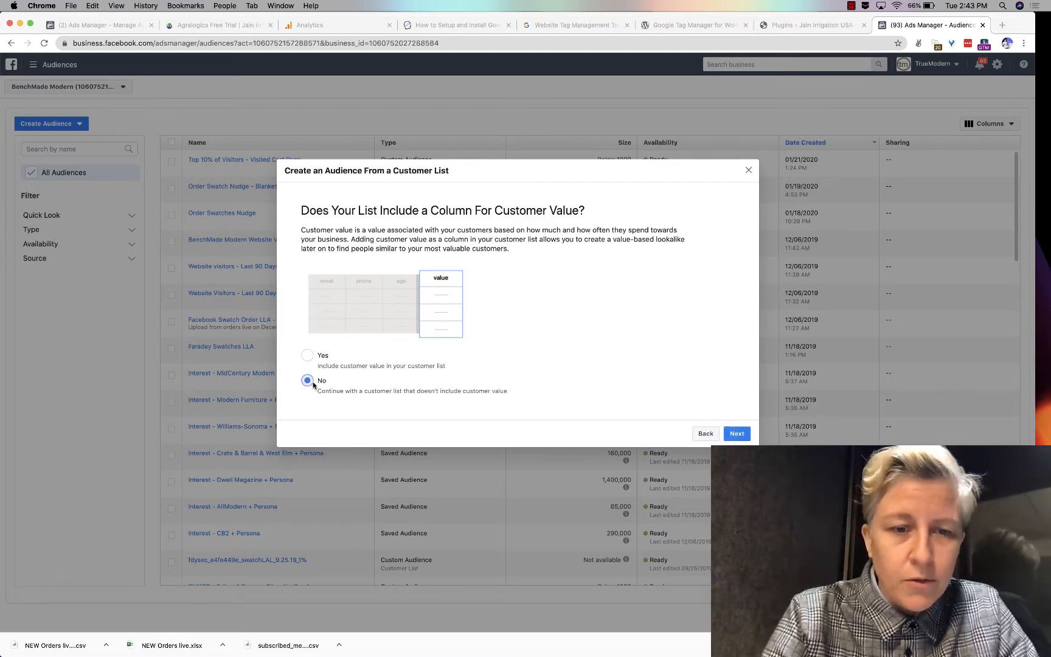
{"action": "left_click", "coordinate": [737, 434]}
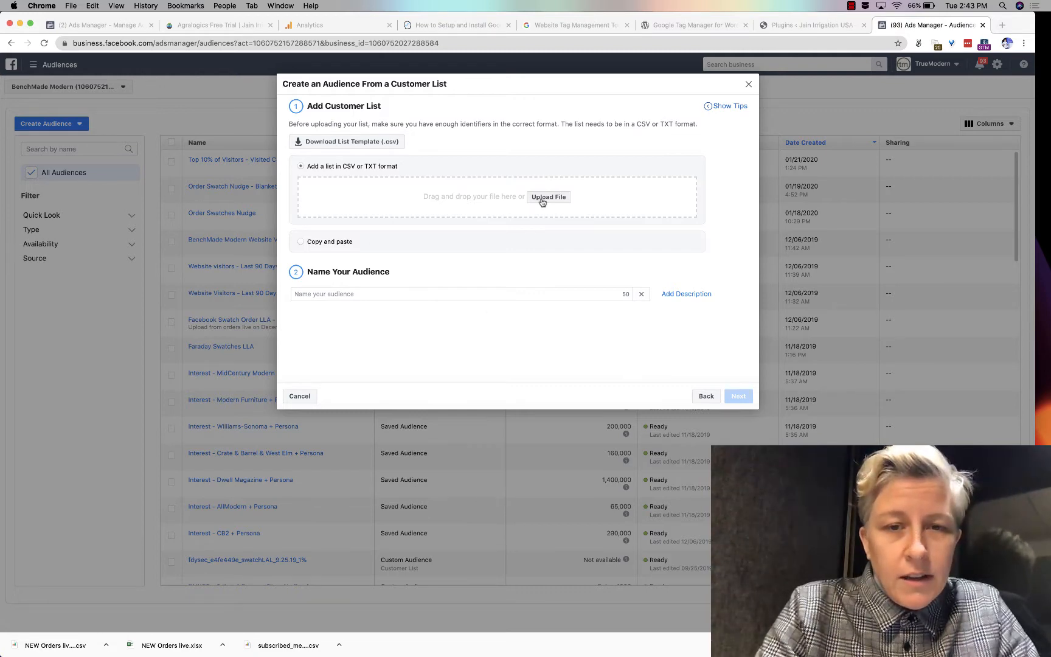
Locate the downloaded NEW Orders live - Swatches.csv in Finder and add it as the customer list file
{"action": "left_click", "coordinate": [106, 645]}
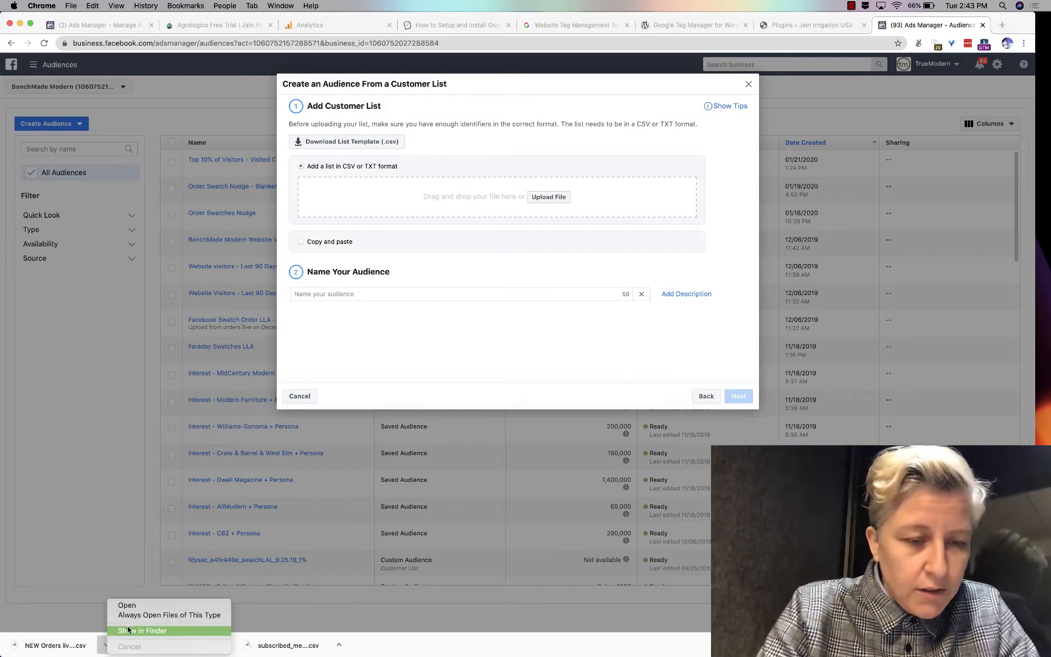
{"action": "left_click", "coordinate": [128, 630]}
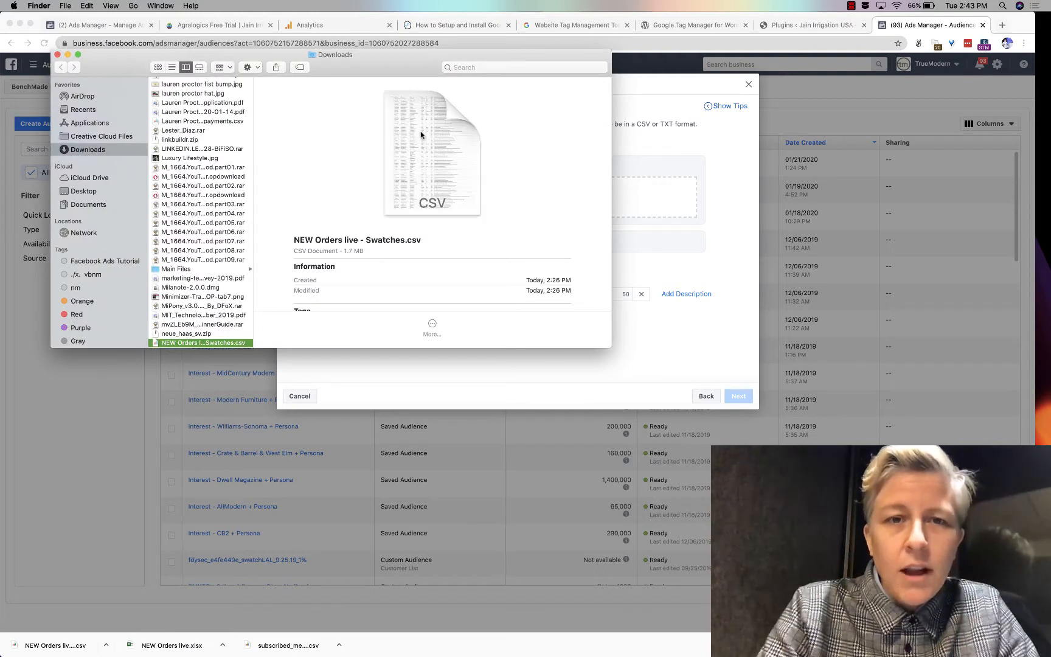
{"action": "left_click_drag", "start_coordinate": [420, 135], "coordinate": [631, 199]}
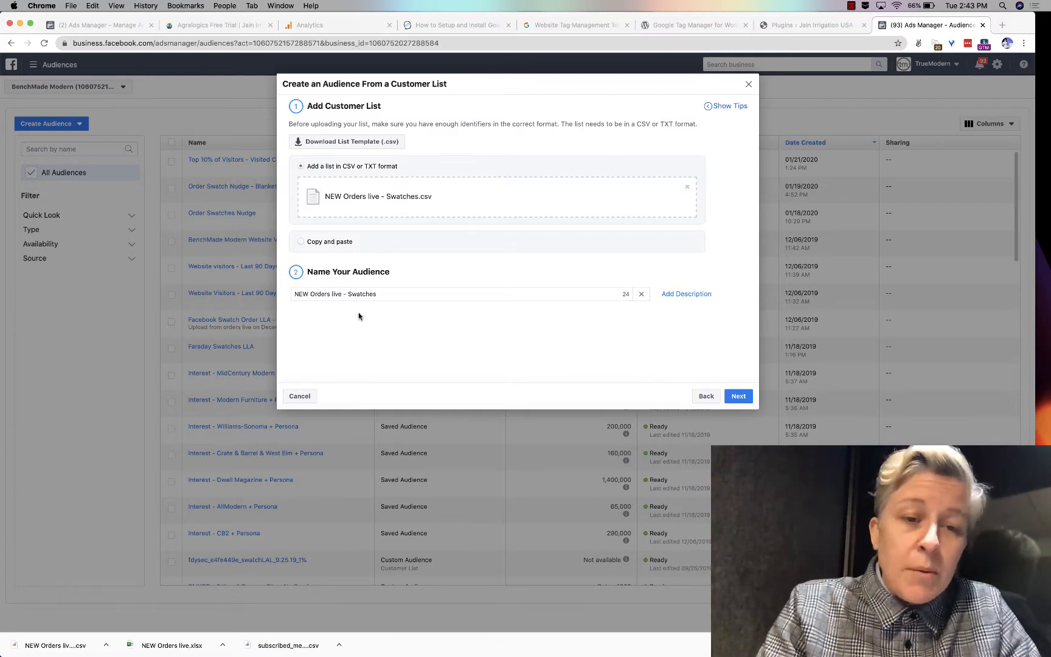
Name the audience "Swatch Orders - February 11, 2020", checking the system calendar for today's date
{"action": "triple_click", "coordinate": [318, 293]}
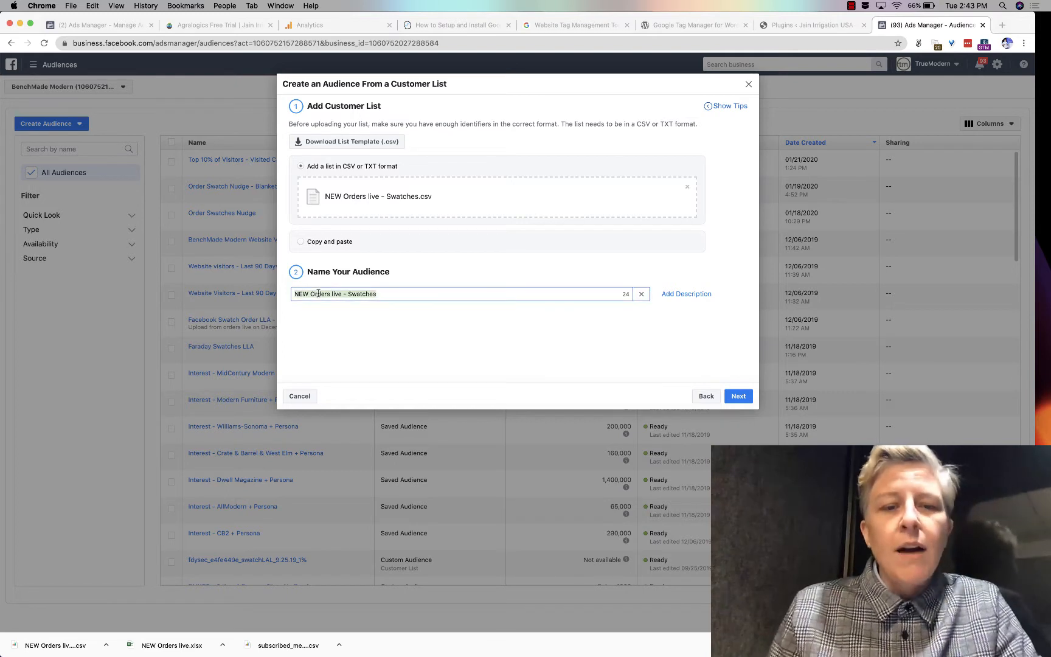
{"action": "type", "text": "S"}
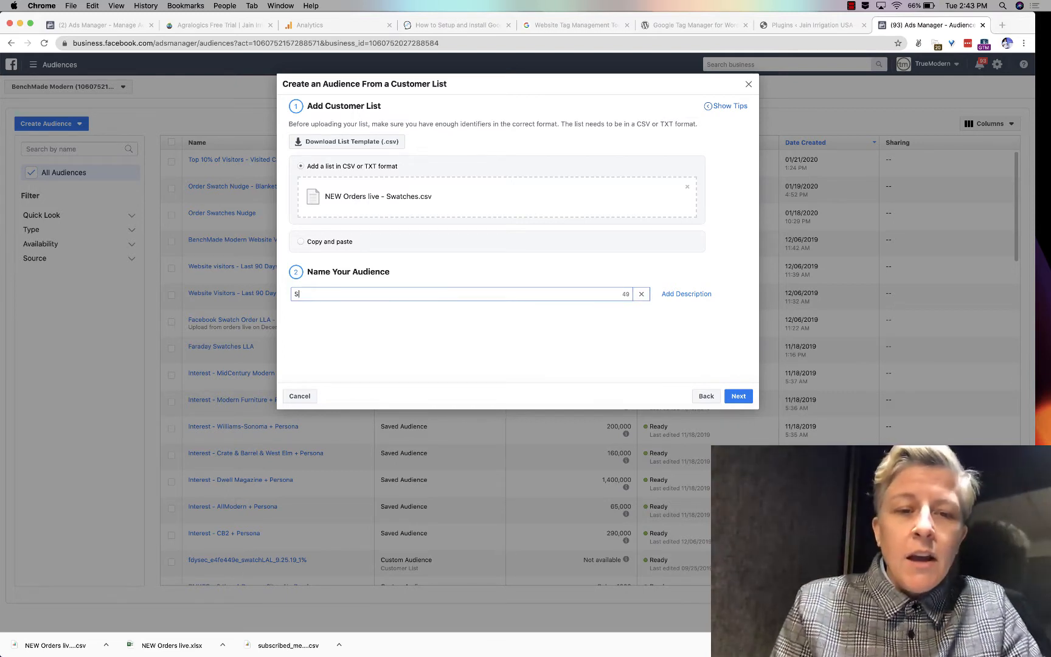
{"action": "type", "text": "watch Orders -"}
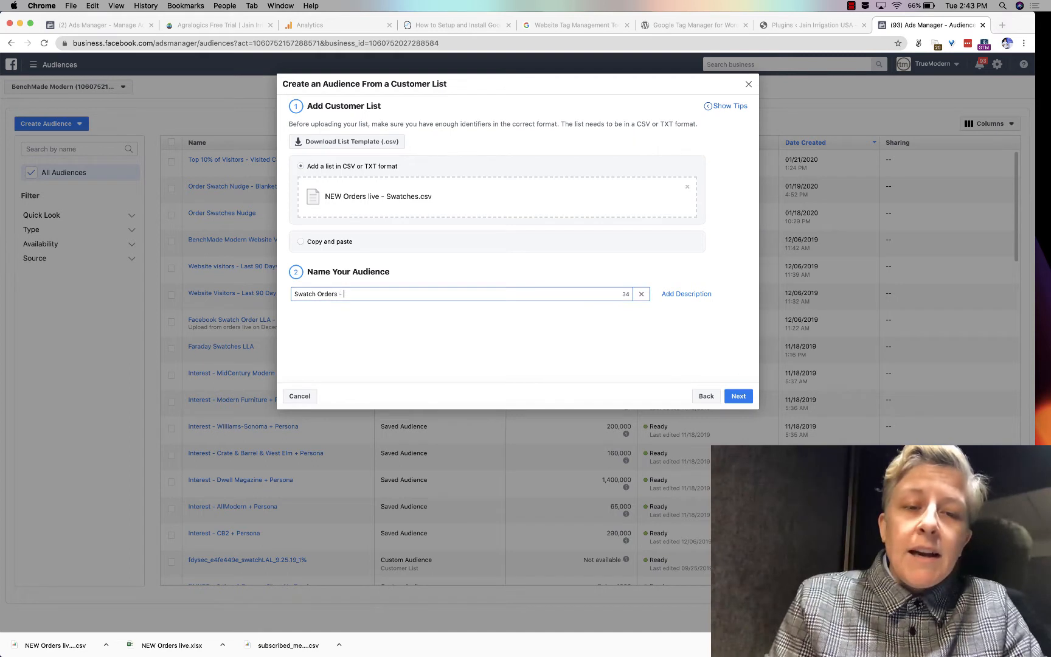
{"action": "left_click", "coordinate": [961, 7]}
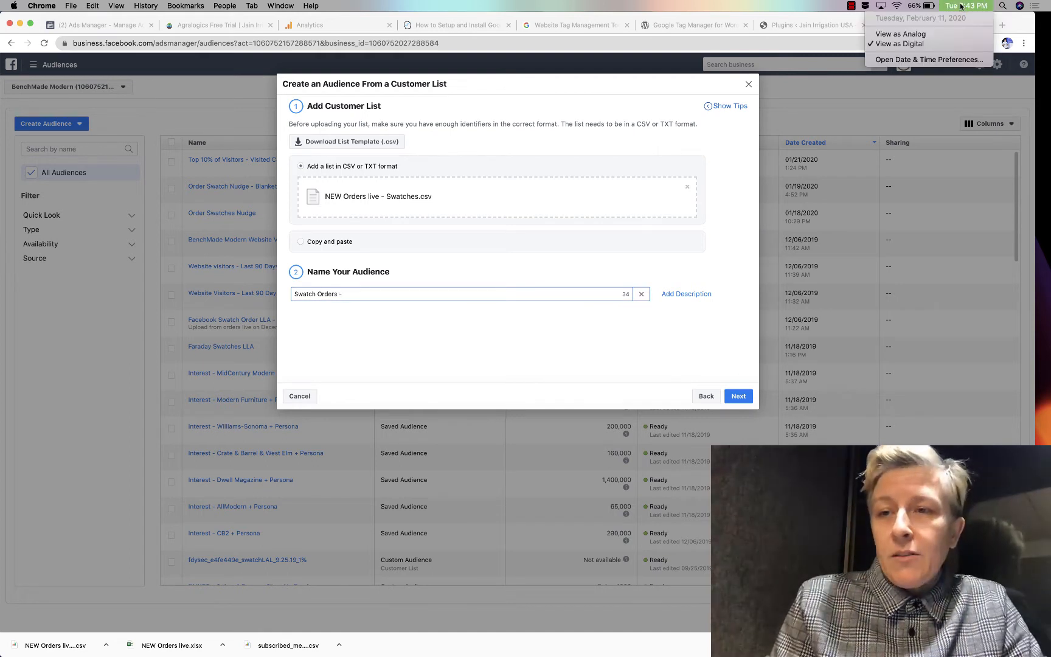
{"action": "type", "text": "s -"}
{"action": "left_click", "coordinate": [961, 6]}
{"action": "type", "text": "February 11"}
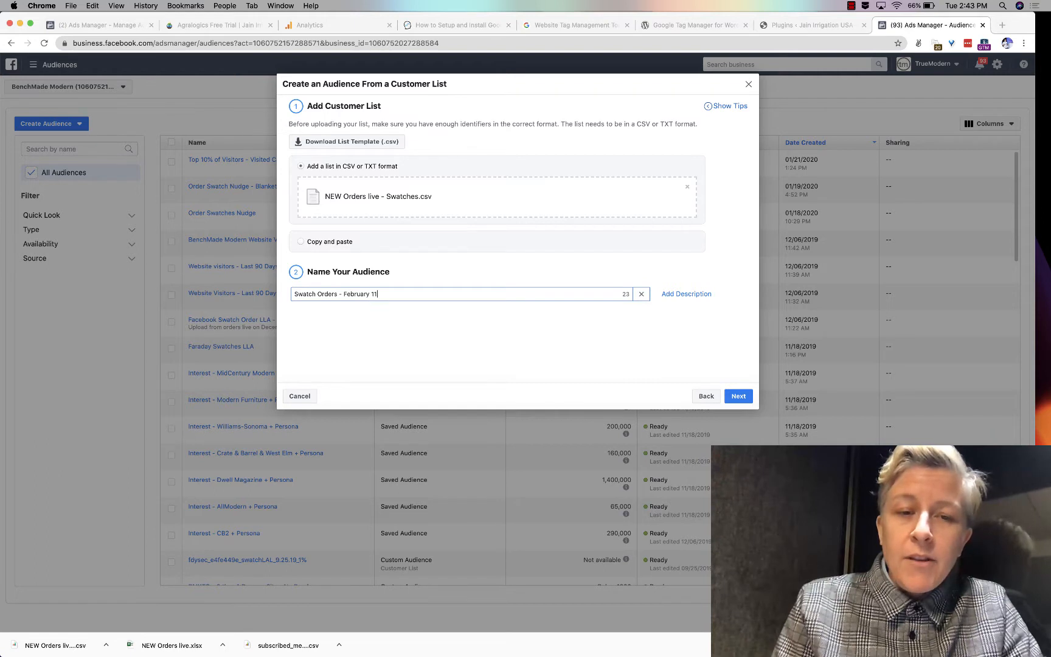
{"action": "type", "text": ", 2020"}
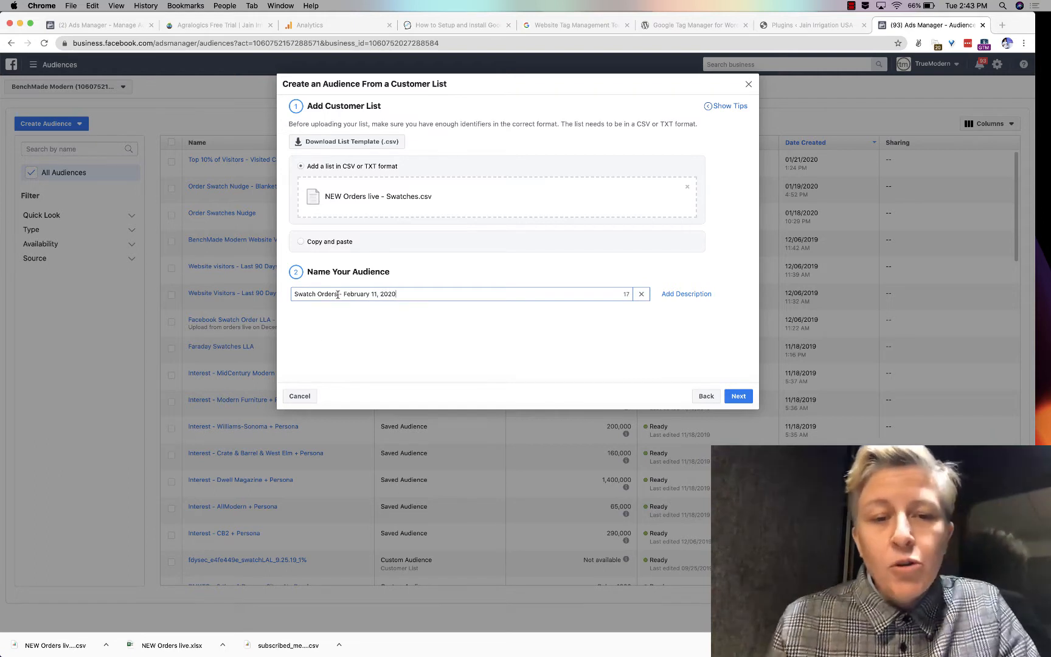
Add the description "Everyone who ordered swatches from us until Feb 11, 2020." and continue to the data mapping
{"action": "left_click", "coordinate": [675, 294]}
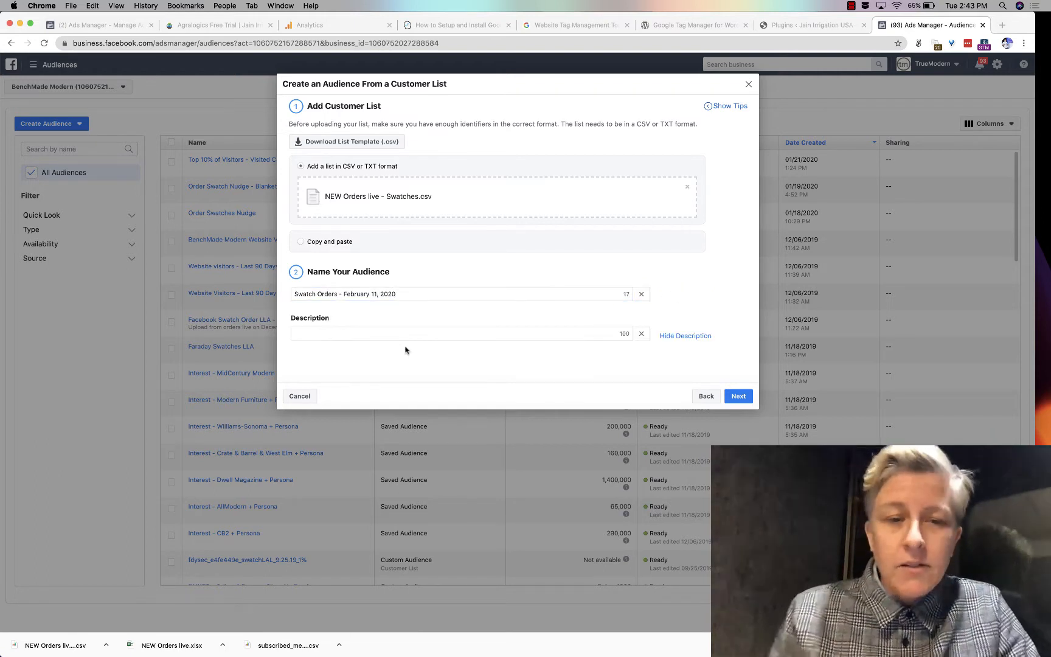
{"action": "left_click", "coordinate": [405, 336]}
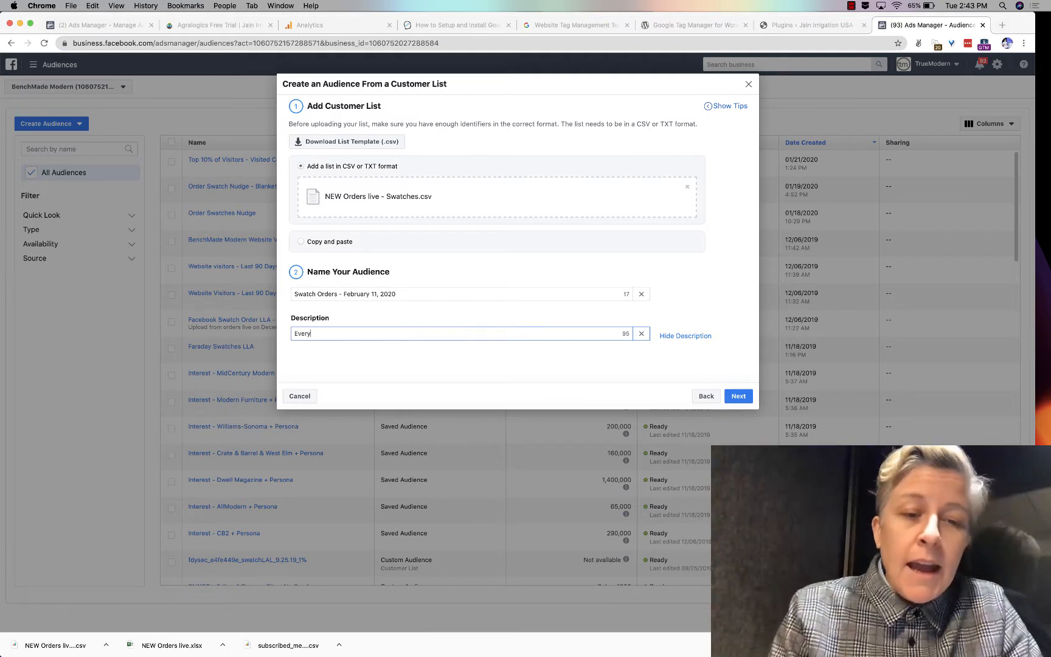
{"action": "type", "text": "o ordereed"}
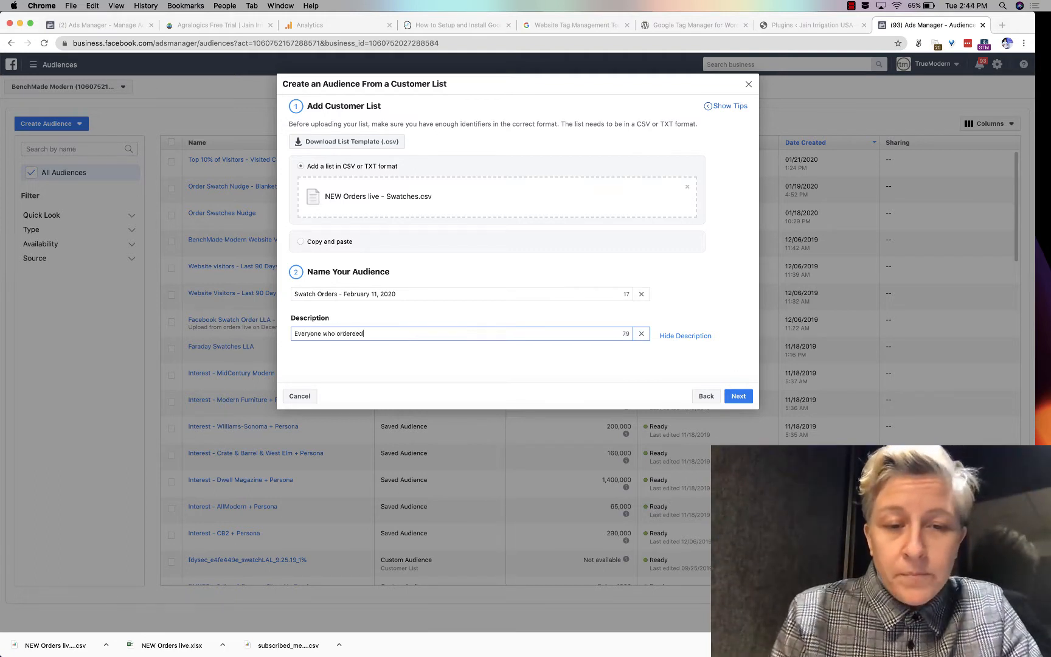
{"action": "key", "text": "BackSpace"}
{"action": "key", "text": "BackSpace"}
{"action": "type", "text": "d swatches from us"}
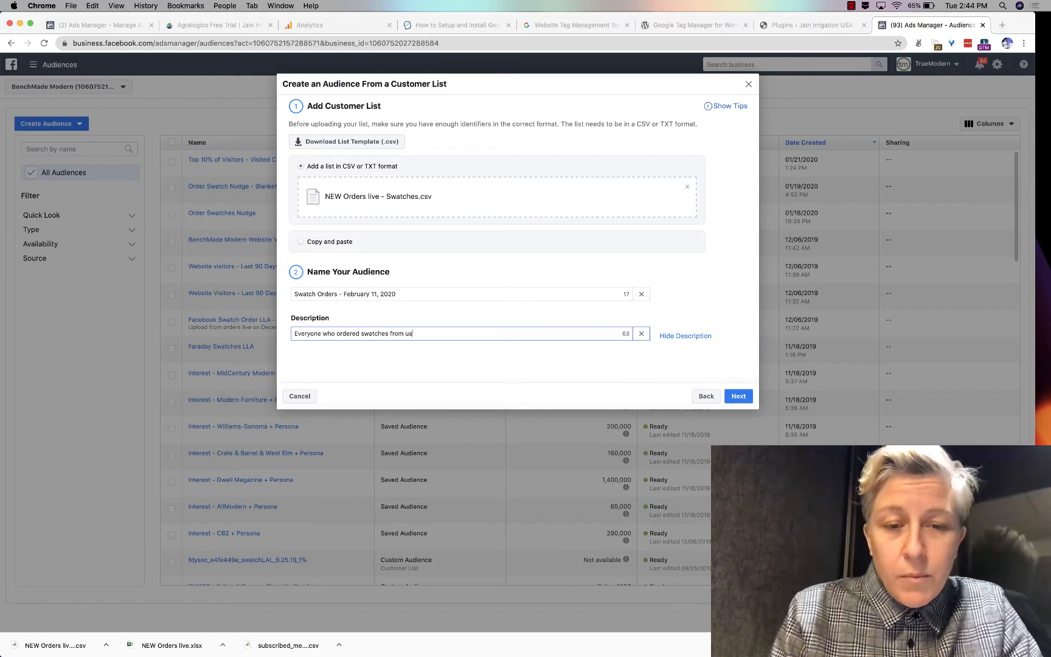
{"action": "type", "text": " until Feb"}
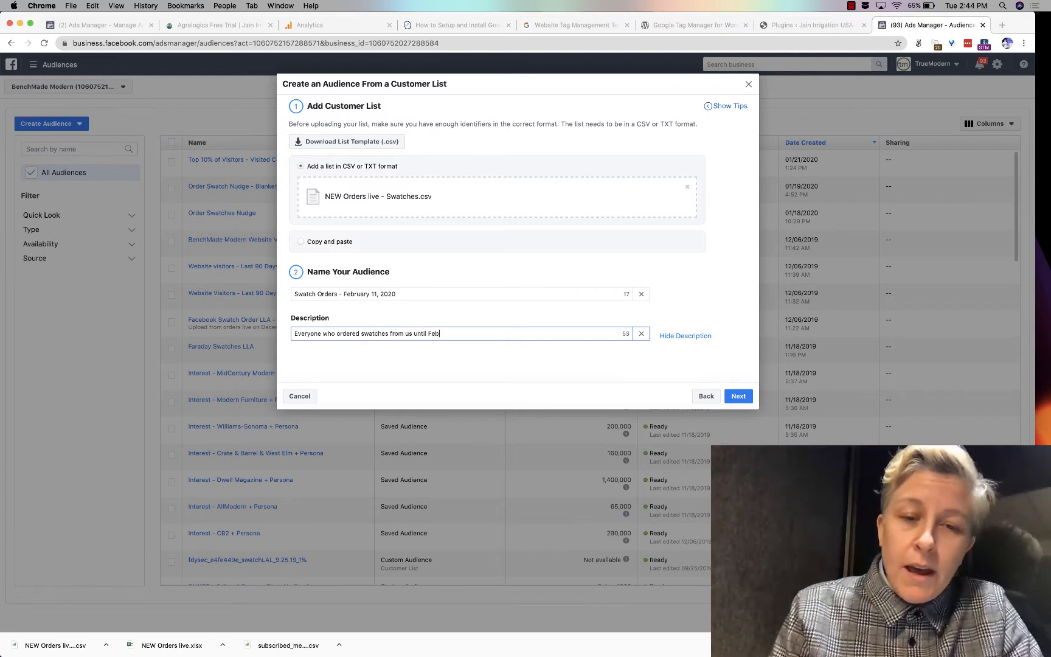
{"action": "type", "text": " 2020."}
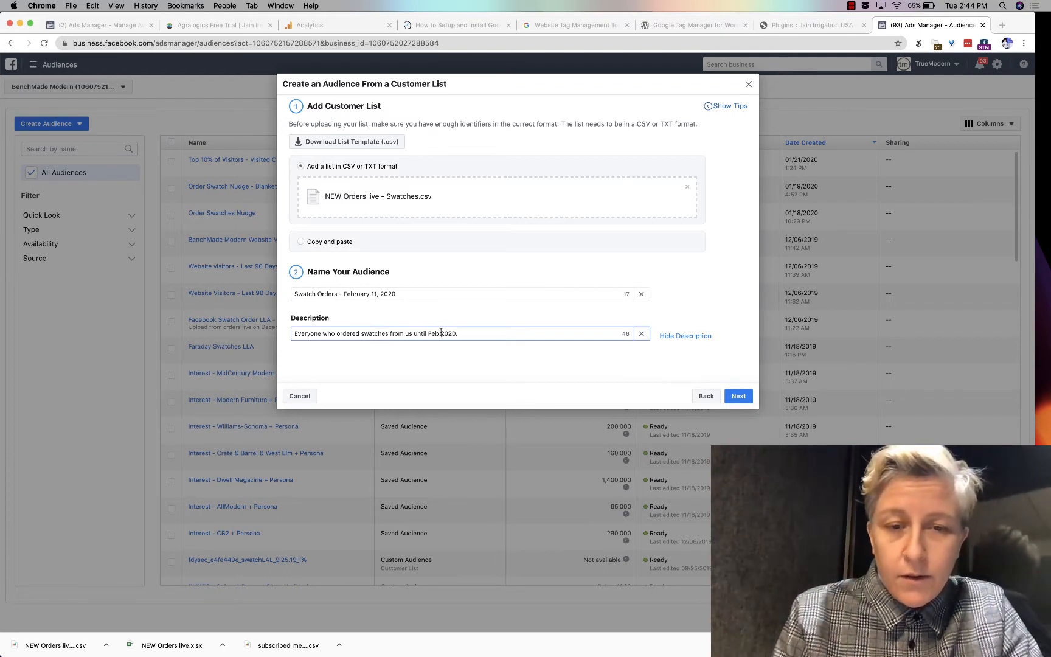
{"action": "left_click", "coordinate": [441, 332]}
{"action": "type", "text": "11,"}
{"action": "left_click", "coordinate": [736, 396]}
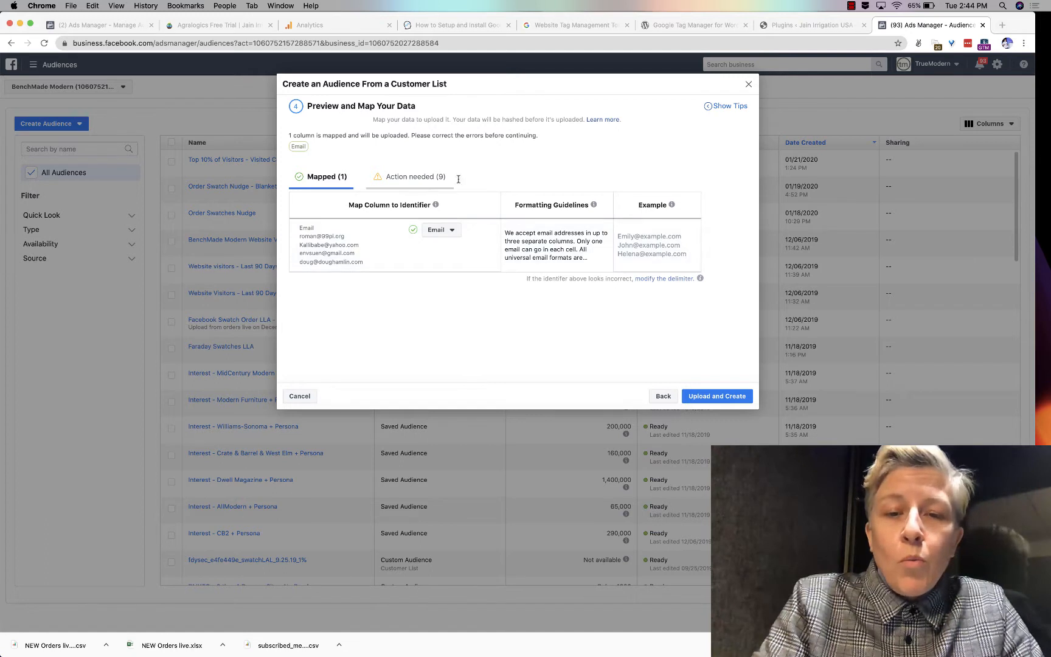
Review the columns that need action and check which identifiers are offered for the Name and Street columns
{"action": "left_click", "coordinate": [402, 182]}
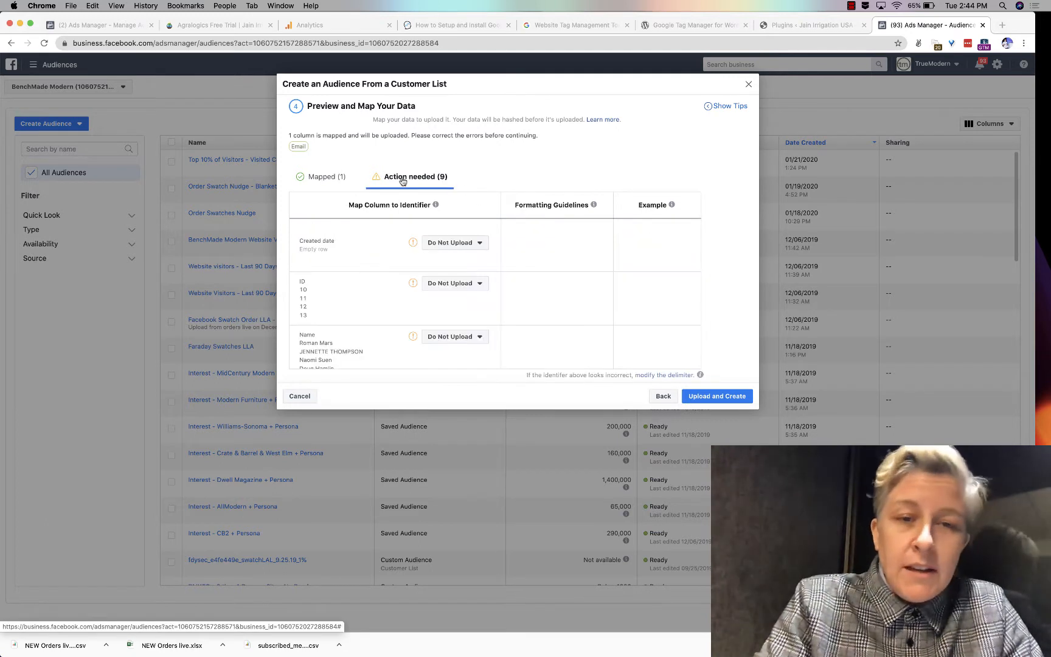
{"action": "scroll", "coordinate": [389, 286], "scroll_direction": "down", "scroll_amount": 2}
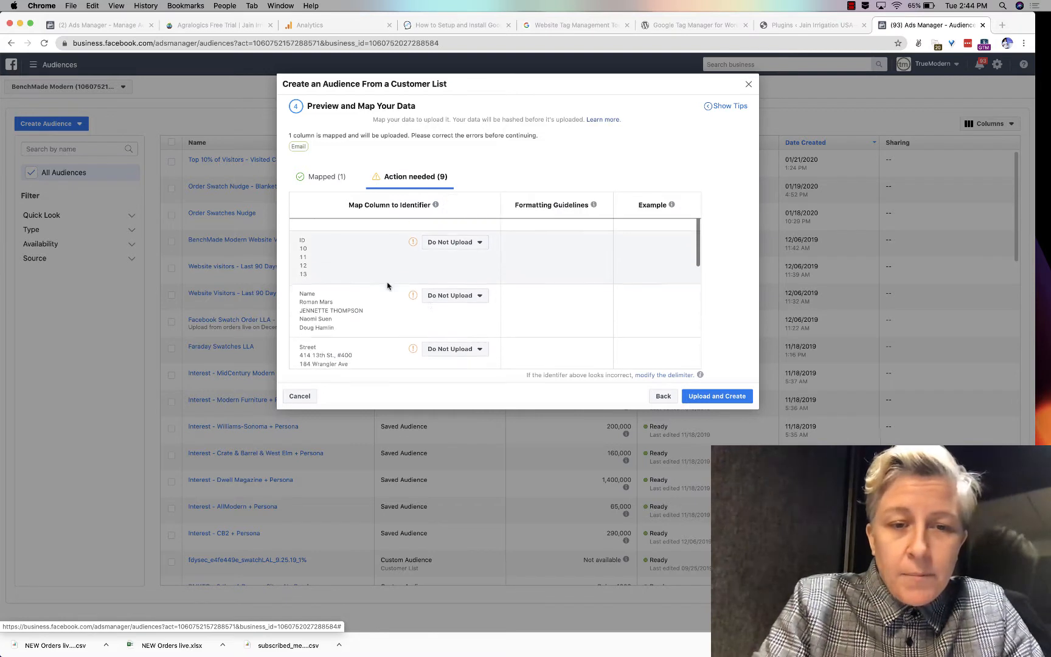
{"action": "left_click", "coordinate": [464, 298]}
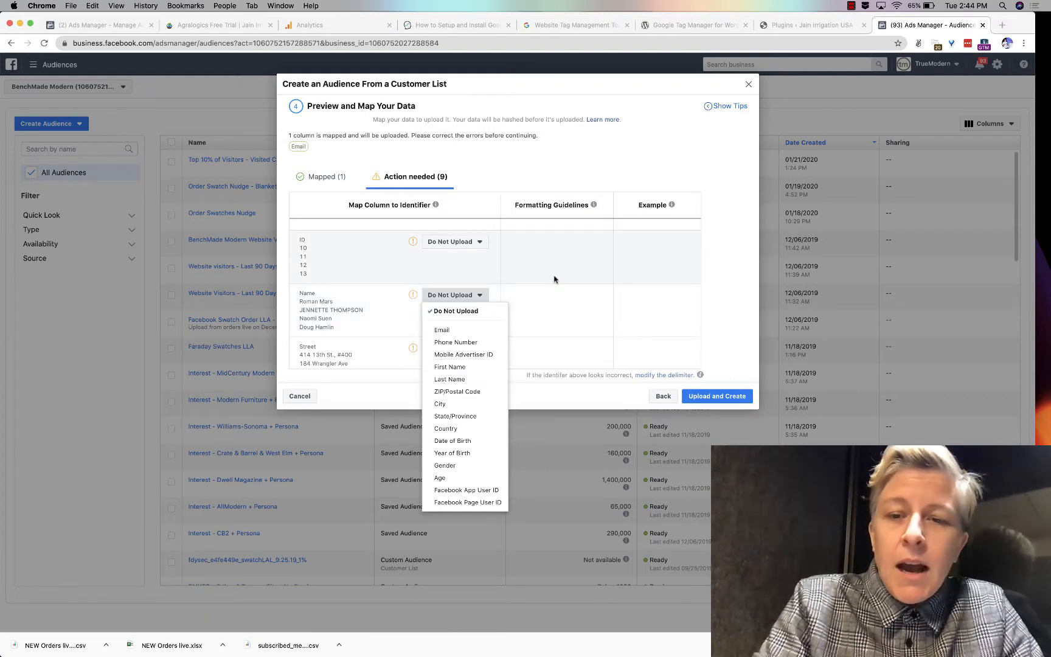
{"action": "left_click", "coordinate": [714, 320]}
{"action": "scroll", "coordinate": [413, 323], "scroll_direction": "down", "scroll_amount": 2}
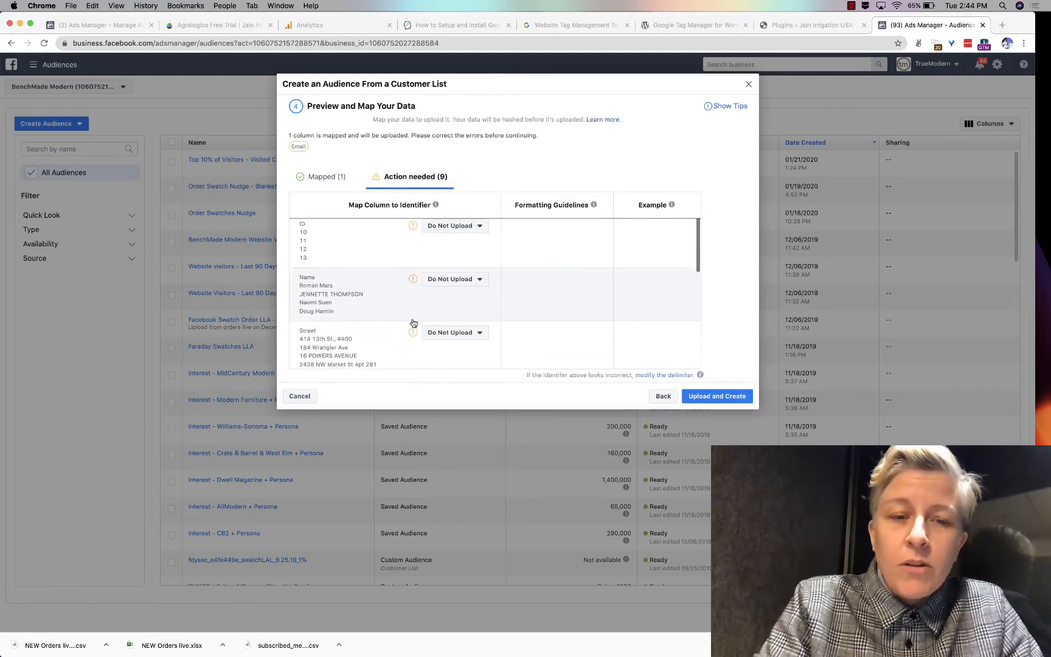
{"action": "left_click", "coordinate": [478, 317]}
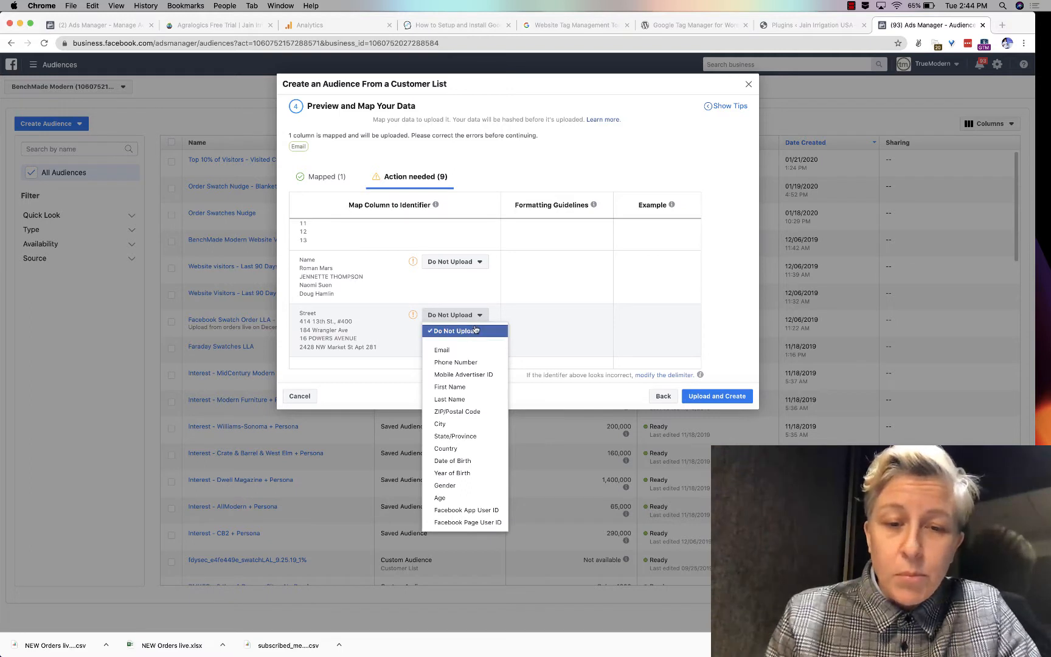
{"action": "left_click", "coordinate": [668, 327]}
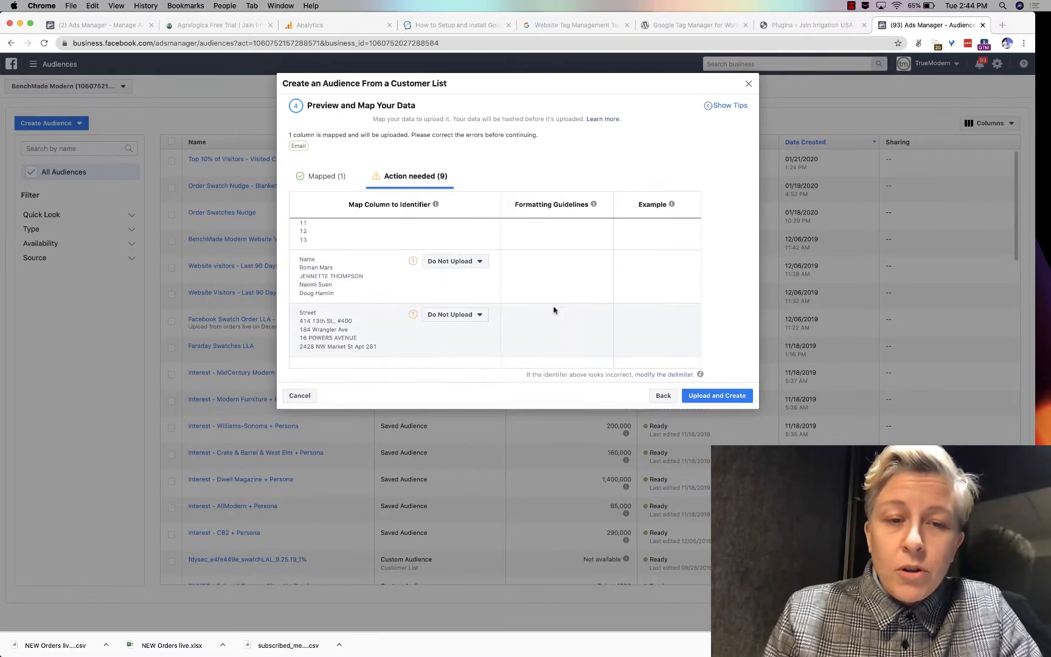
Map the customer list's City column to the City identifier
{"action": "scroll", "coordinate": [548, 306], "scroll_direction": "down", "scroll_amount": 3}
{"action": "scroll", "coordinate": [542, 304], "scroll_direction": "down", "scroll_amount": 2}
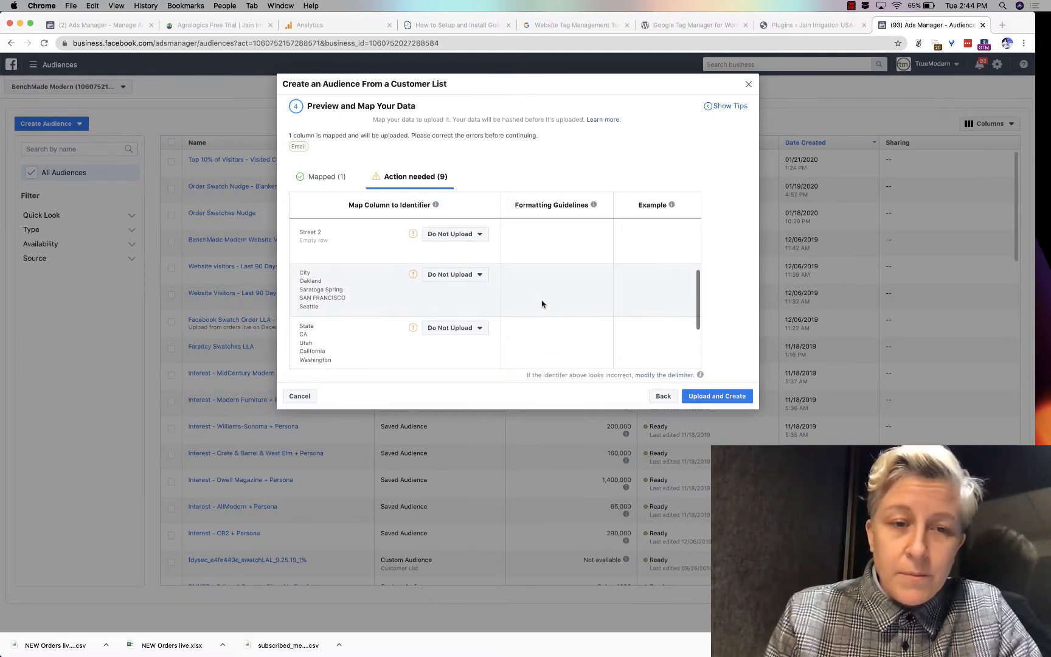
{"action": "left_click", "coordinate": [459, 277]}
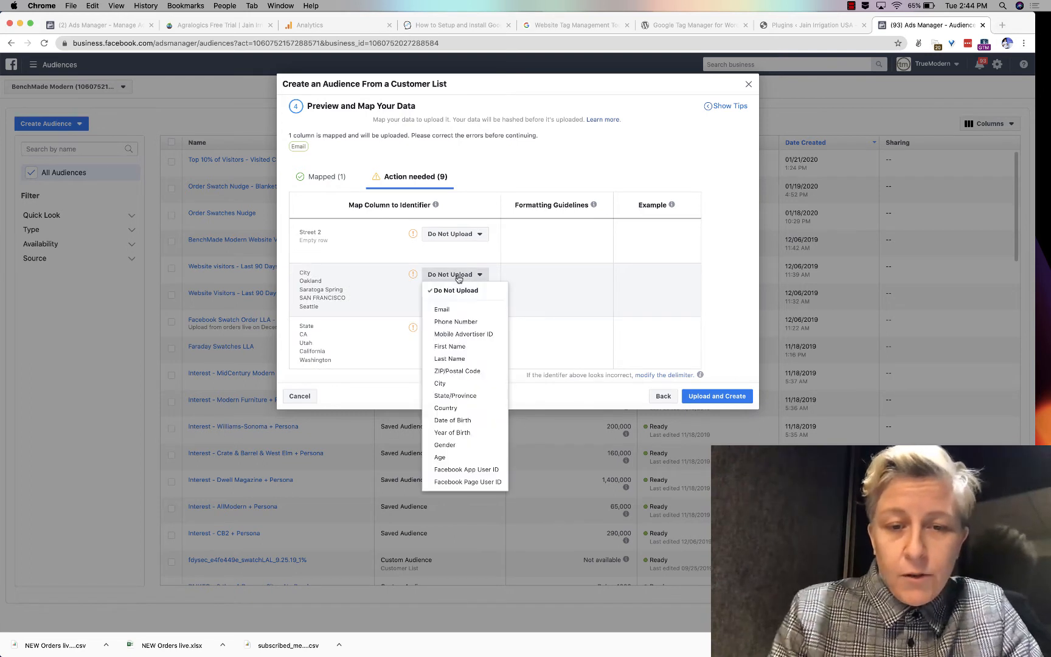
{"action": "left_click", "coordinate": [440, 383]}
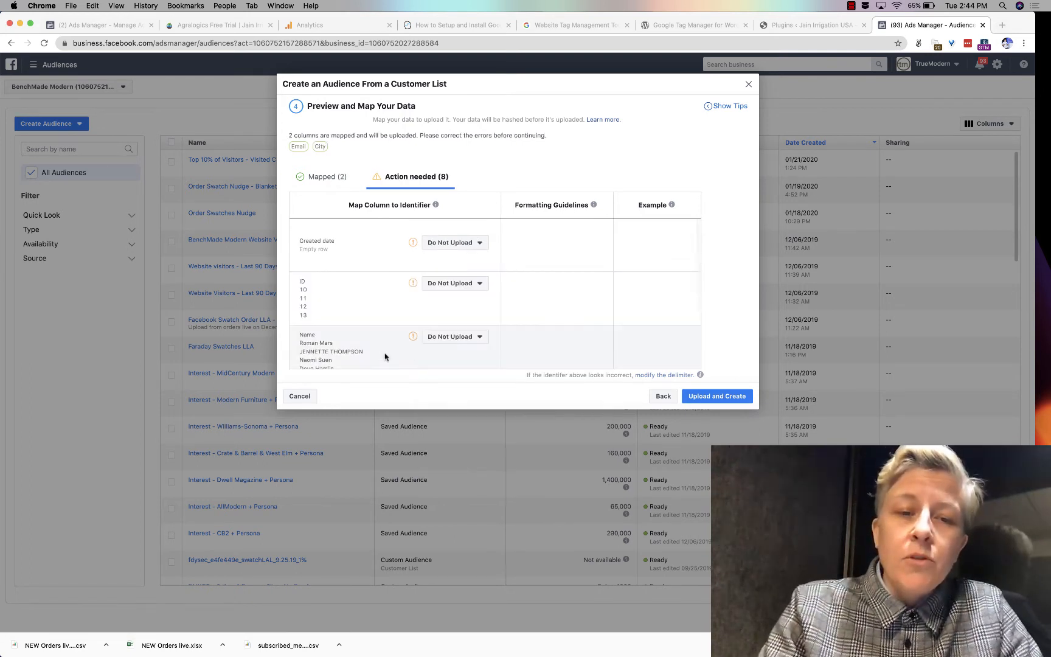
Map the customer list's State column to the State/Province identifier
{"action": "scroll", "coordinate": [384, 356], "scroll_direction": "down", "scroll_amount": 10}
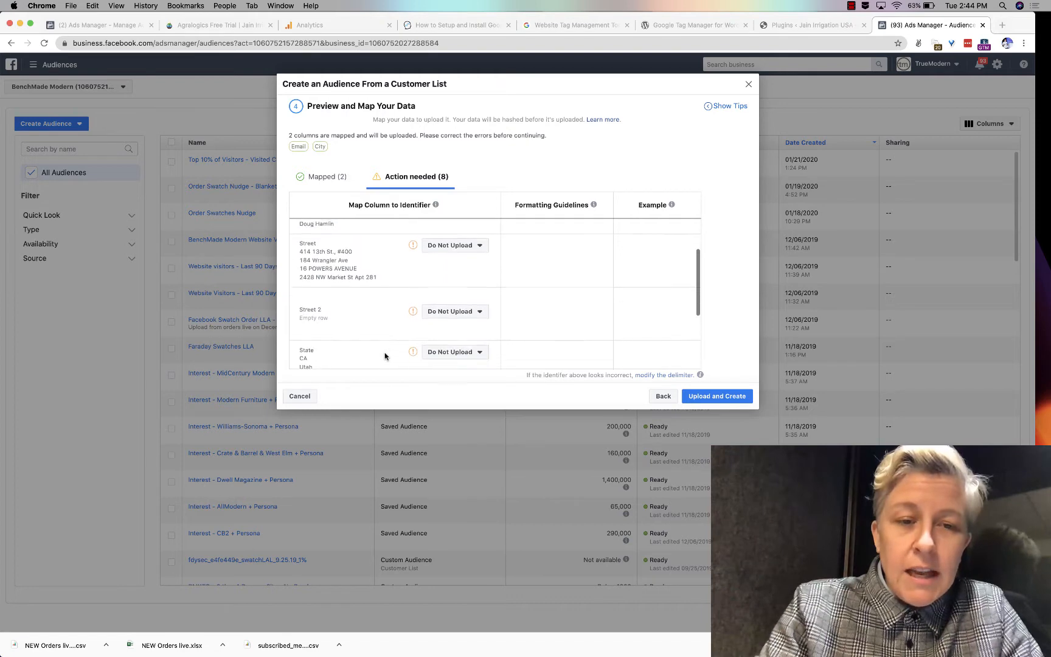
{"action": "scroll", "coordinate": [385, 357], "scroll_direction": "down", "scroll_amount": 2}
{"action": "left_click", "coordinate": [450, 255]}
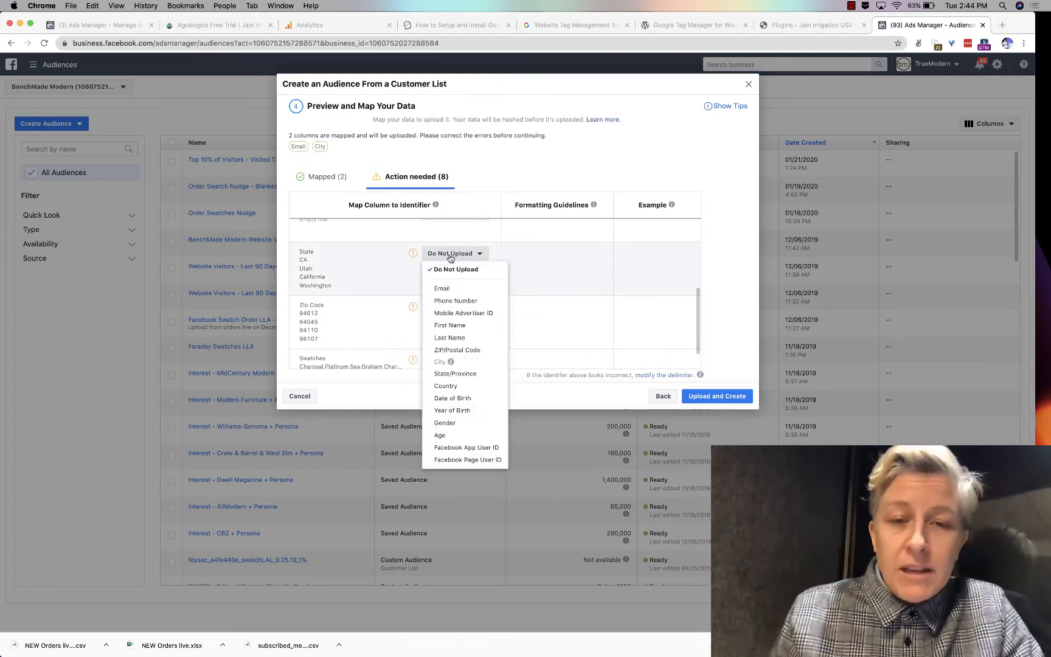
{"action": "left_click", "coordinate": [453, 374]}
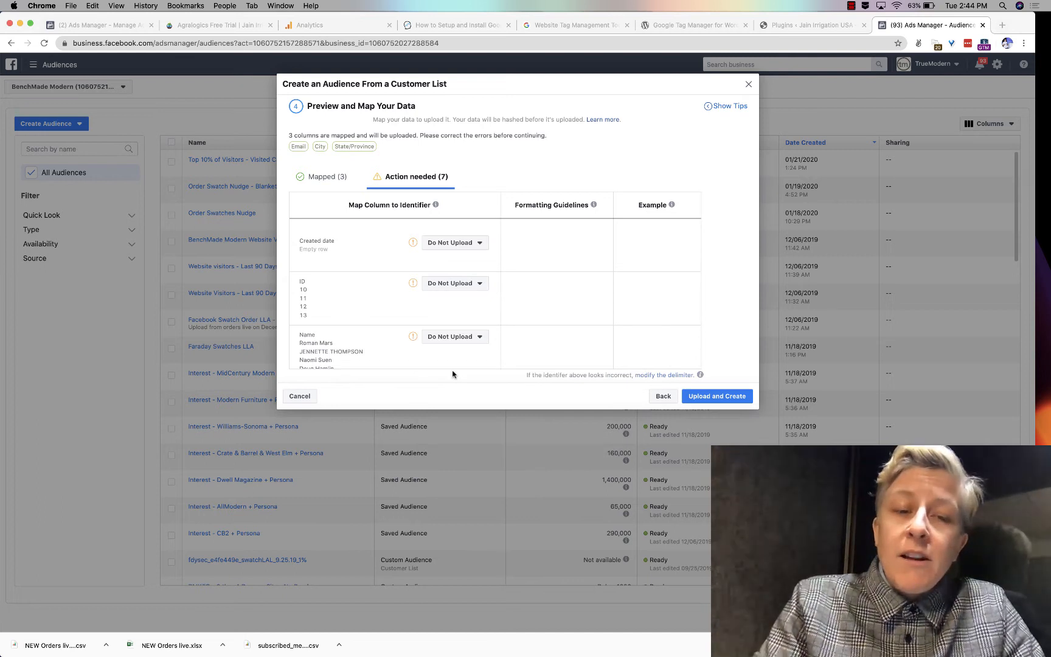
Map the Zip Code column to the ZIP/Postal Code identifier and upload the list to create the custom audience
{"action": "scroll", "coordinate": [460, 345], "scroll_direction": "down", "scroll_amount": 3}
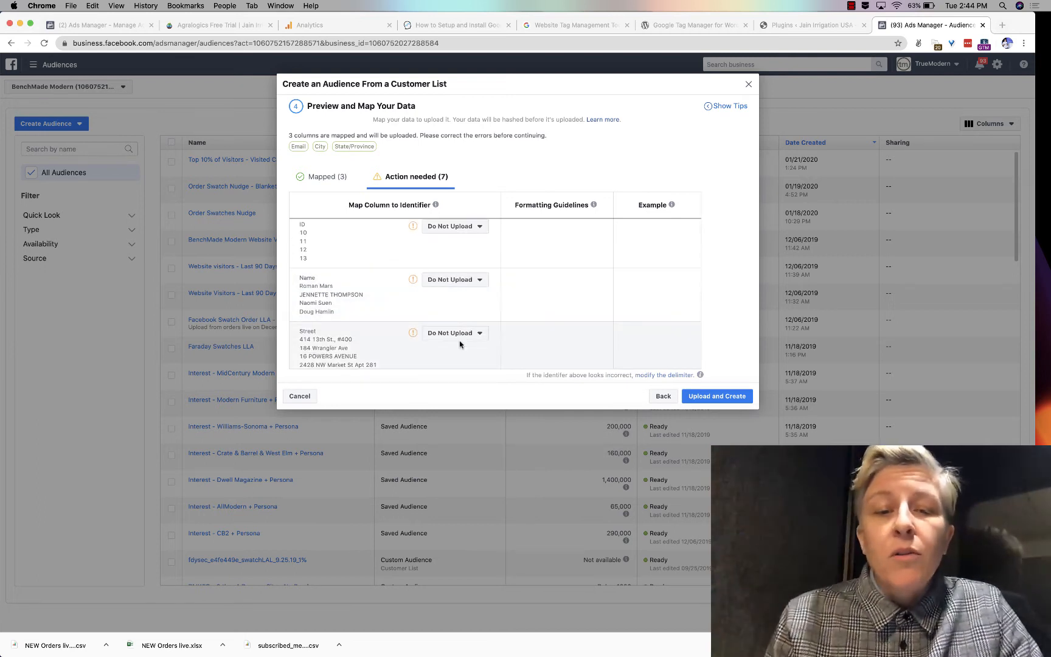
{"action": "scroll", "coordinate": [460, 344], "scroll_direction": "down", "scroll_amount": 4}
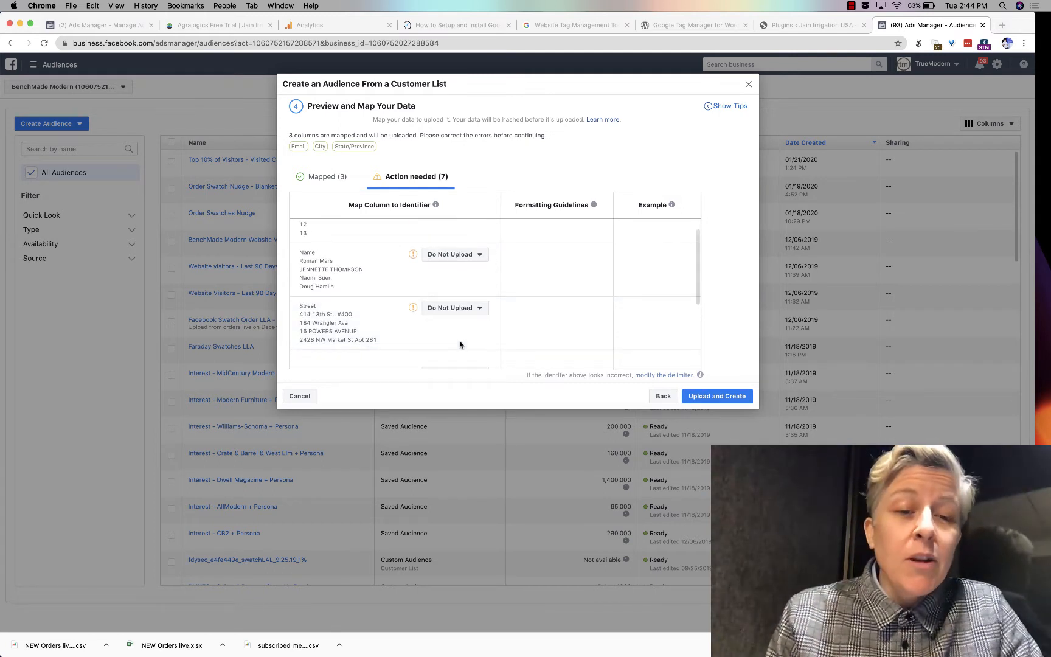
{"action": "scroll", "coordinate": [460, 345], "scroll_direction": "down", "scroll_amount": 5}
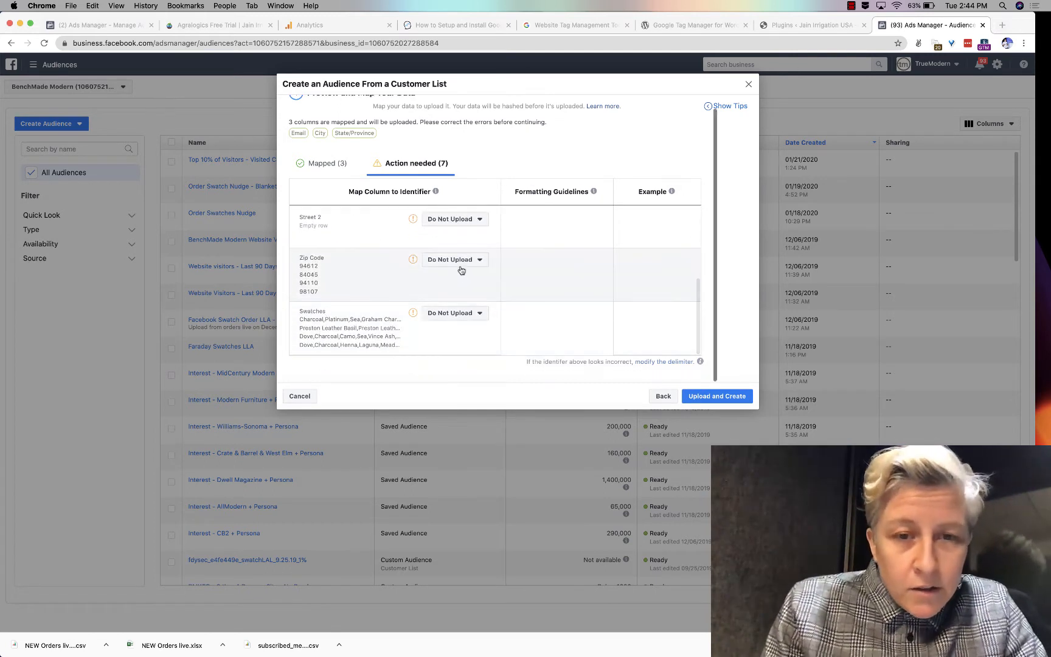
{"action": "left_click", "coordinate": [466, 261]}
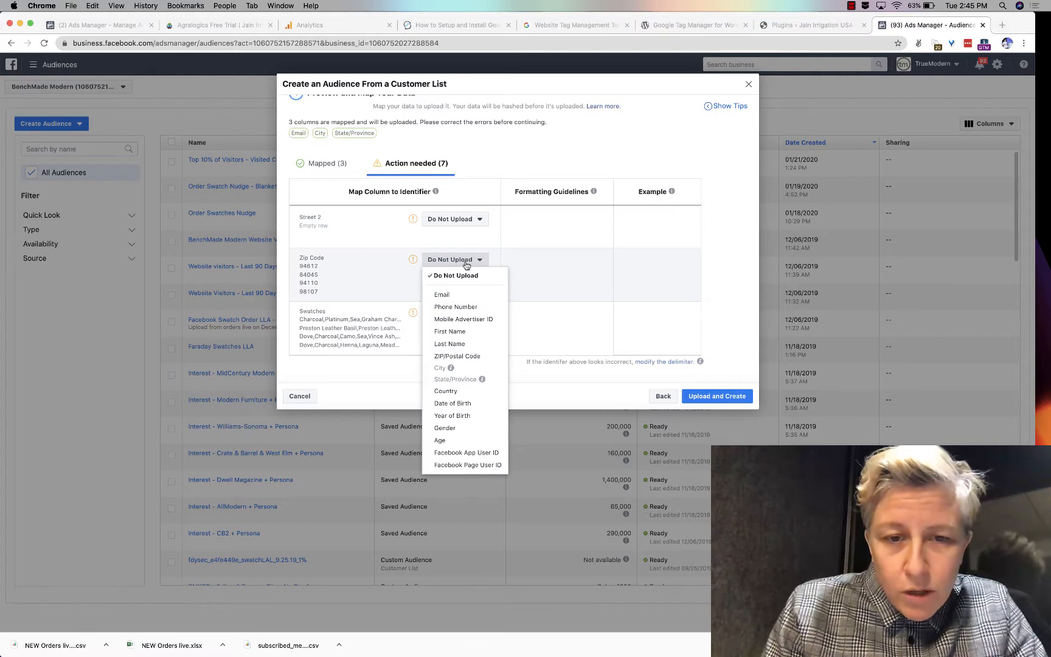
{"action": "left_click", "coordinate": [458, 355]}
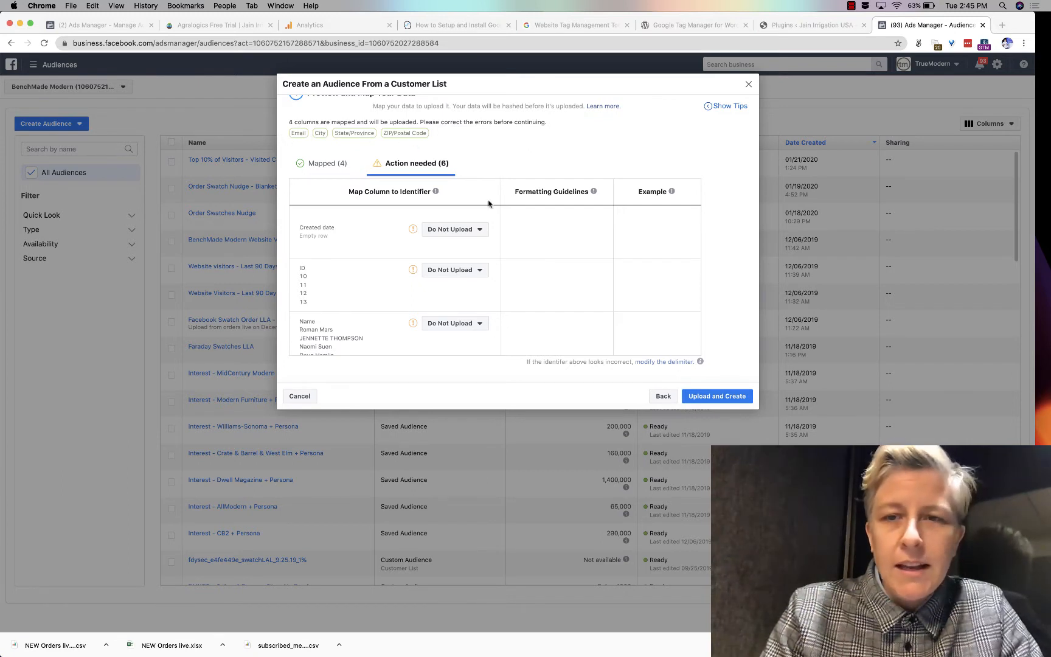
{"action": "left_click", "coordinate": [730, 399]}
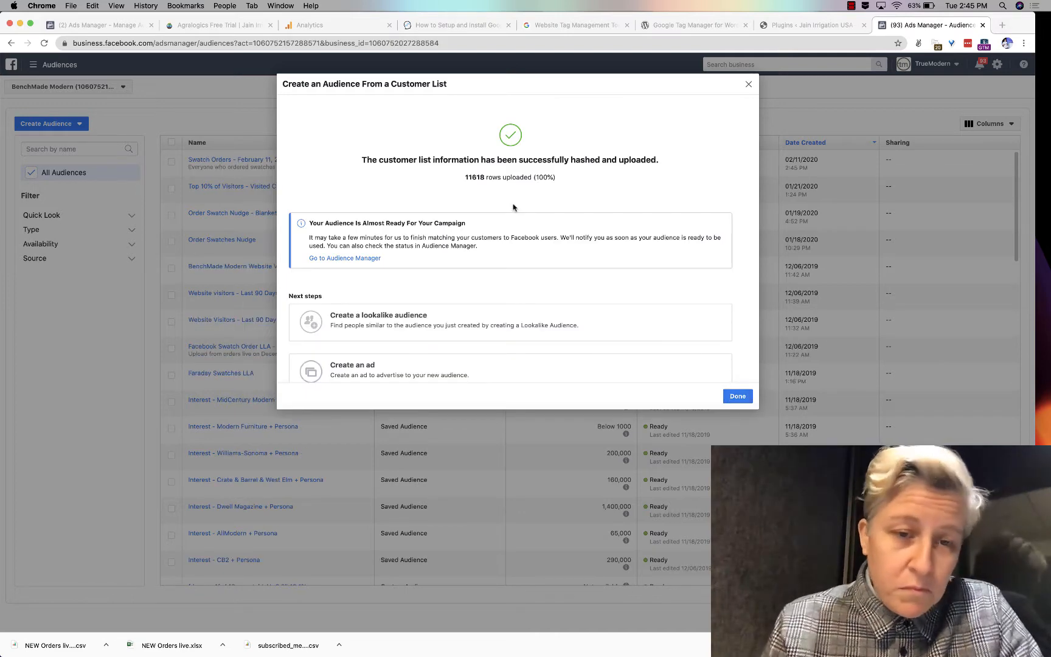
Start a lookalike audience from the uploaded swatch orders list and set its audience size to 3%
{"action": "scroll", "coordinate": [477, 281], "scroll_direction": "down", "scroll_amount": 2}
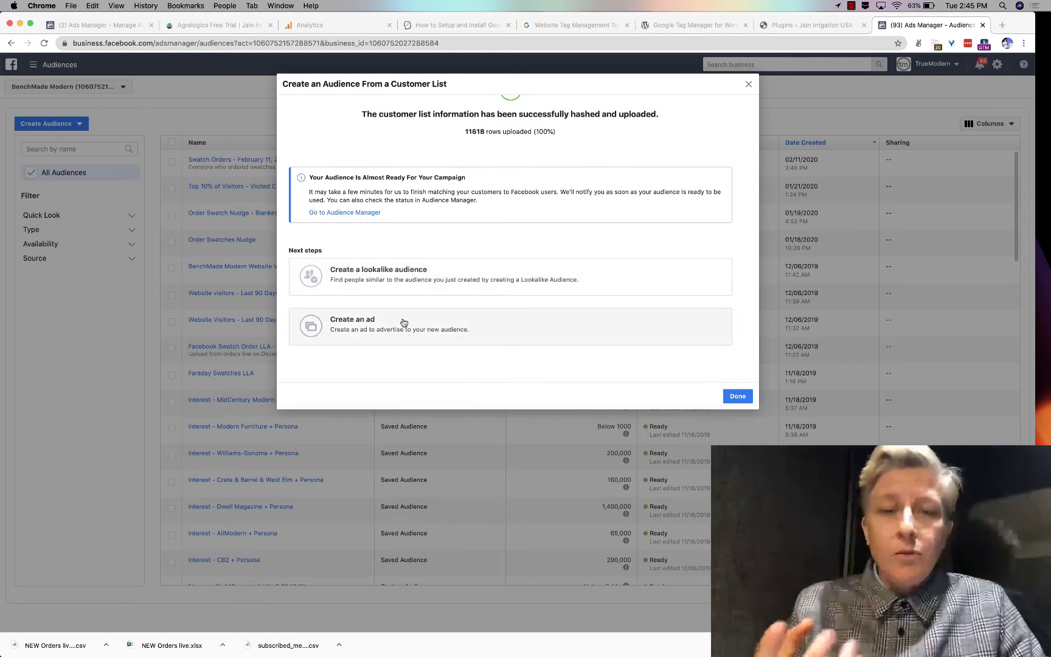
{"action": "left_click_drag", "start_coordinate": [466, 129], "coordinate": [476, 130]}
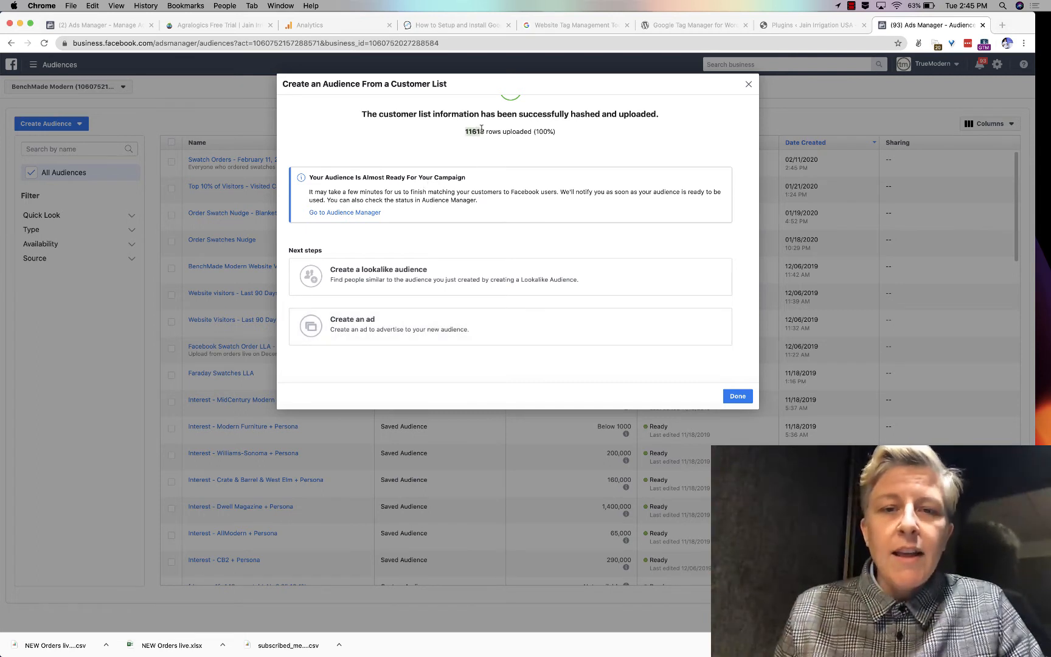
{"action": "left_click", "coordinate": [393, 284]}
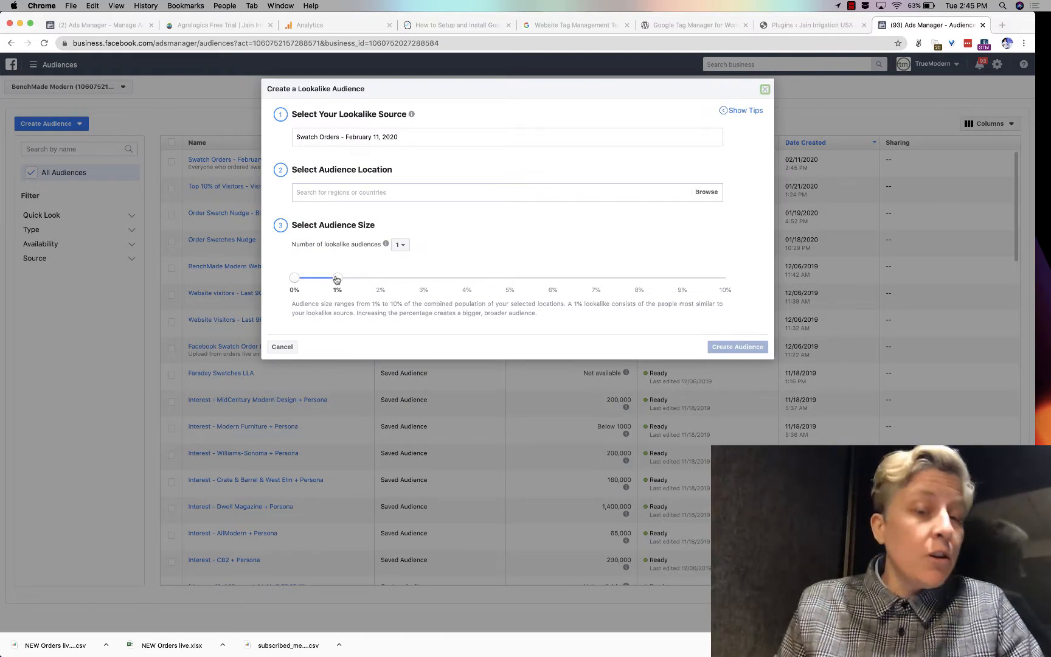
{"action": "left_click_drag", "start_coordinate": [336, 279], "coordinate": [416, 284]}
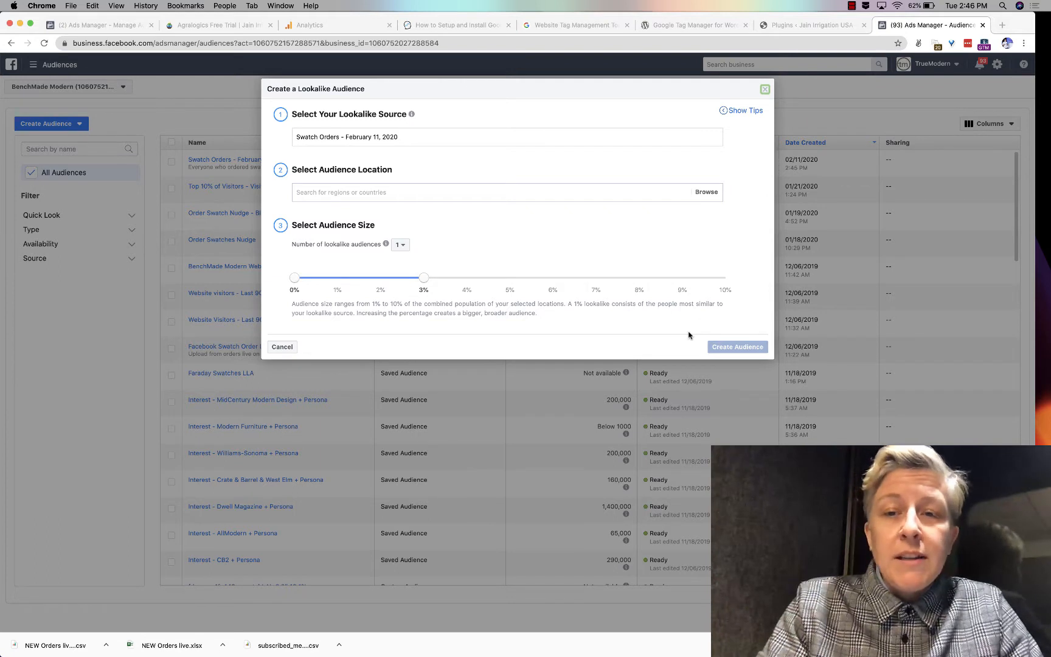
Set the lookalike's audience location to United States and create the audience
{"action": "left_click", "coordinate": [612, 193]}
{"action": "type", "text": "united"}
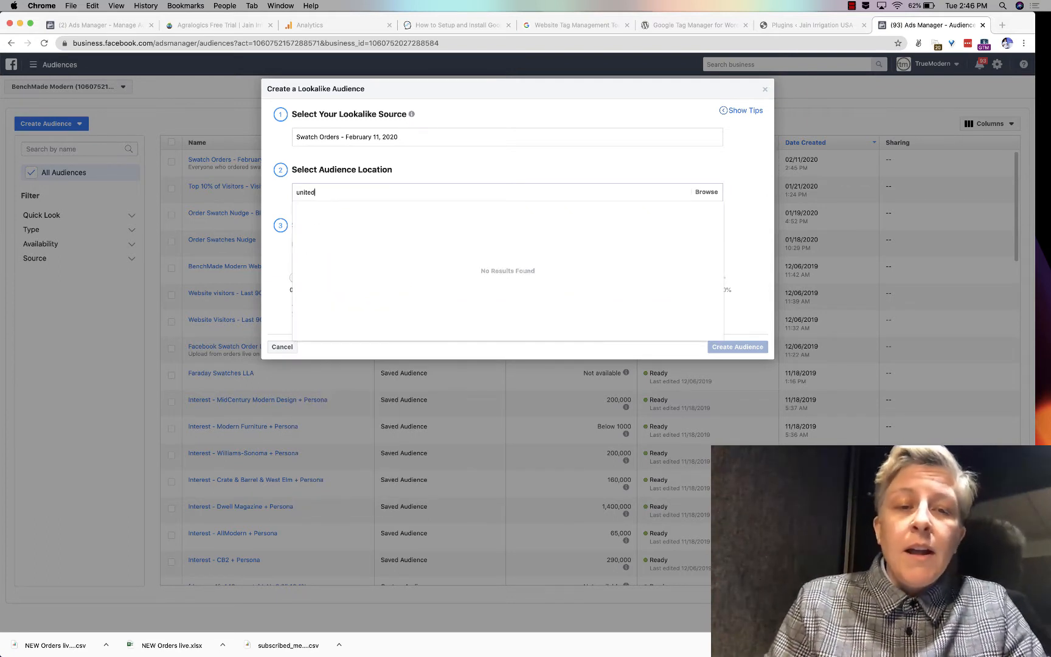
{"action": "type", "text": " state"}
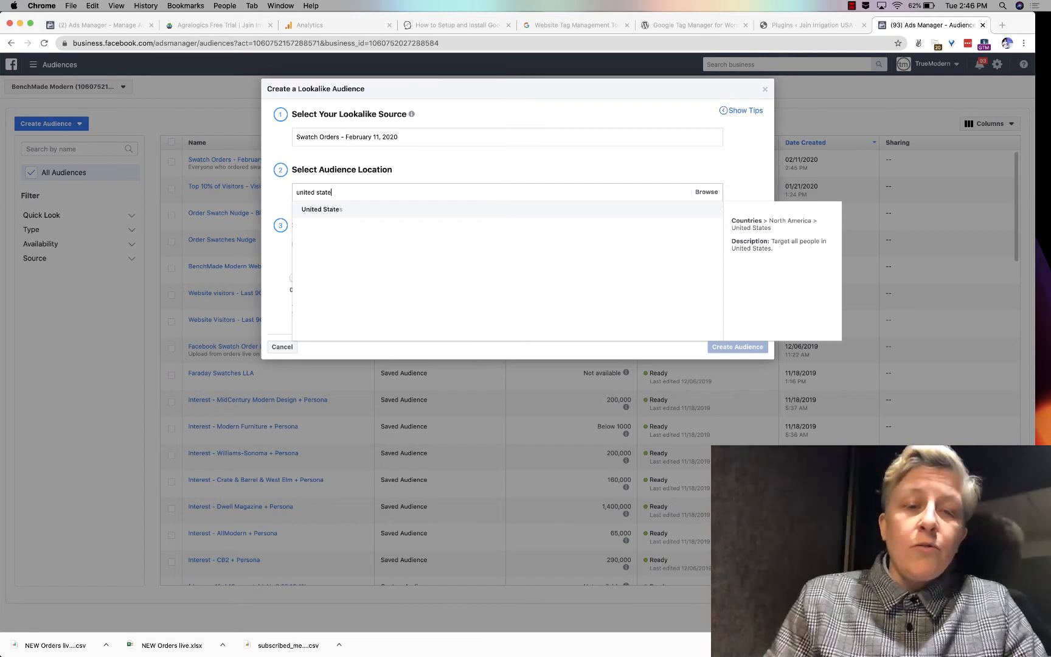
{"action": "left_click", "coordinate": [495, 212]}
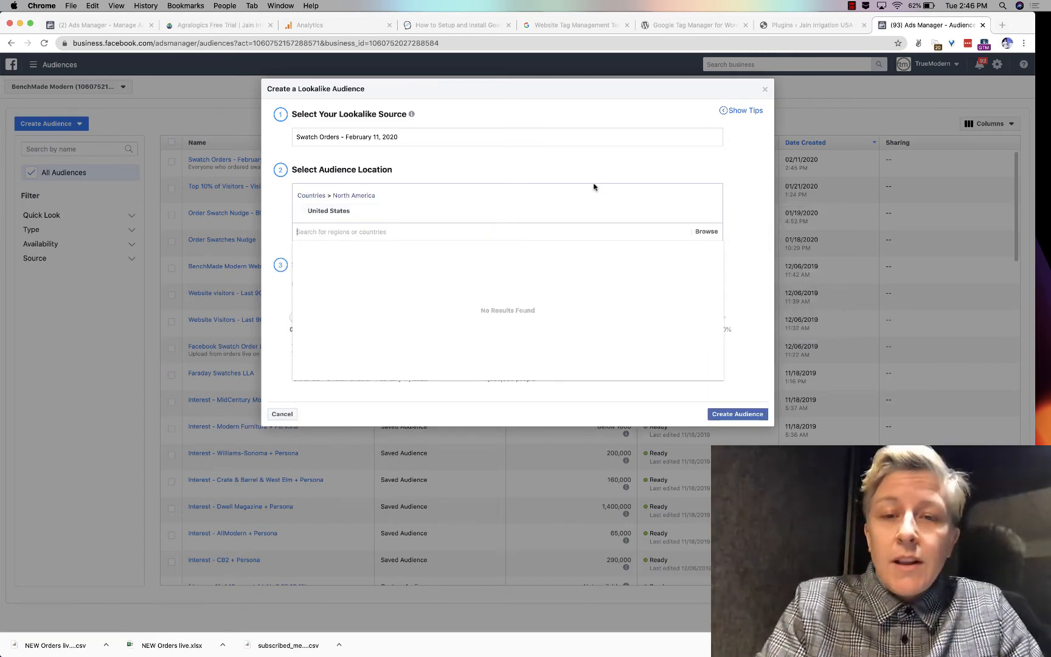
{"action": "left_click", "coordinate": [741, 184]}
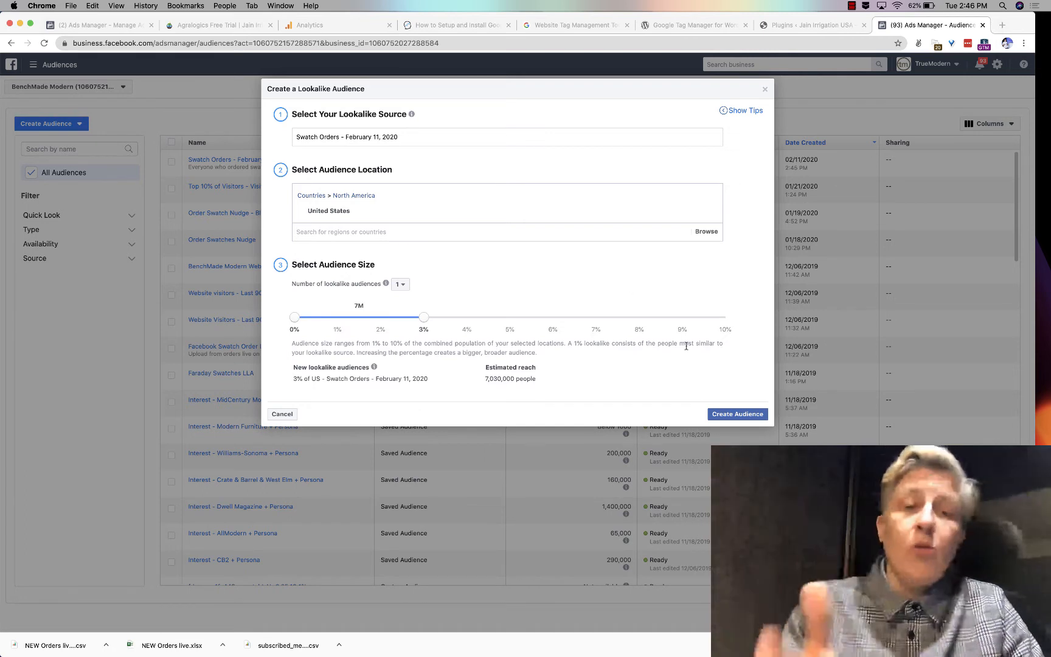
{"action": "left_click", "coordinate": [737, 414]}
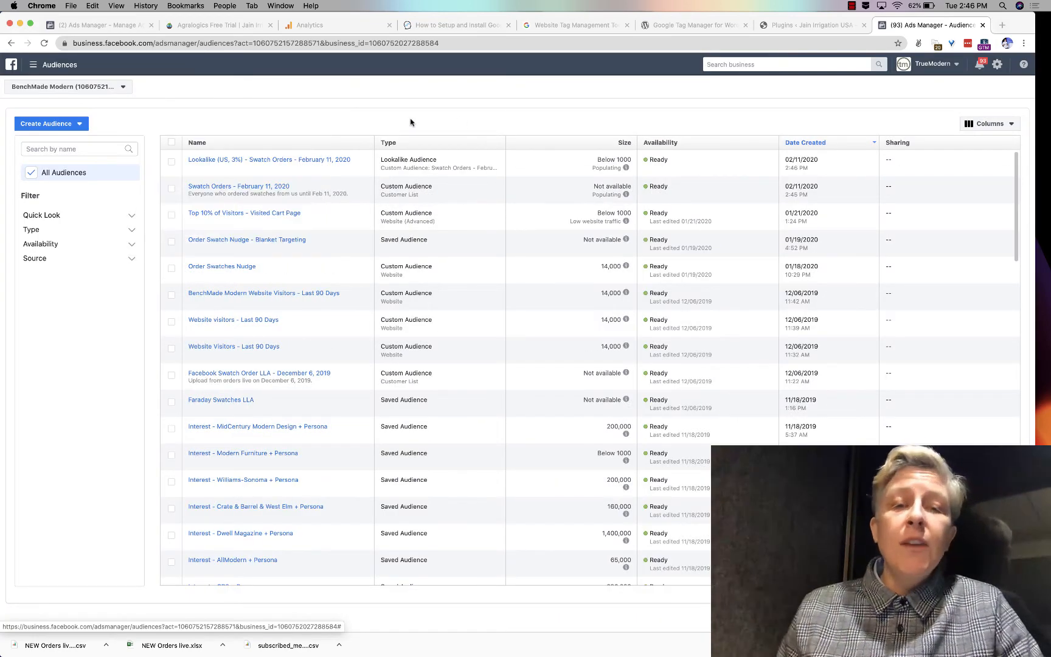
Check the source and population rule of the new lookalike audience in the audience list
{"action": "mouse_move", "coordinate": [253, 162]}
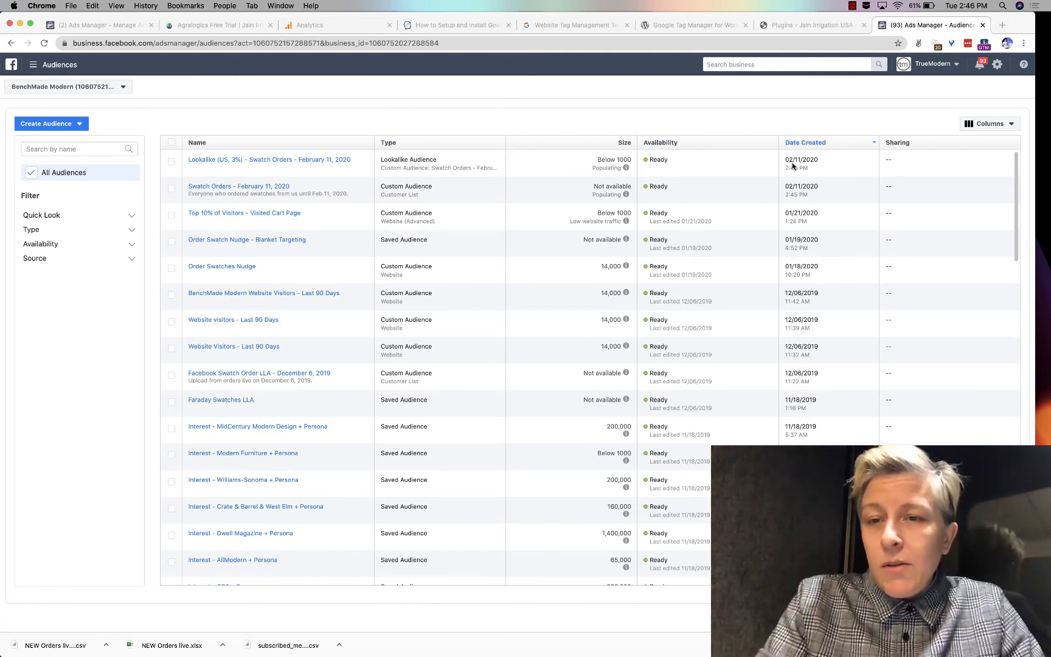
{"action": "mouse_move", "coordinate": [327, 165]}
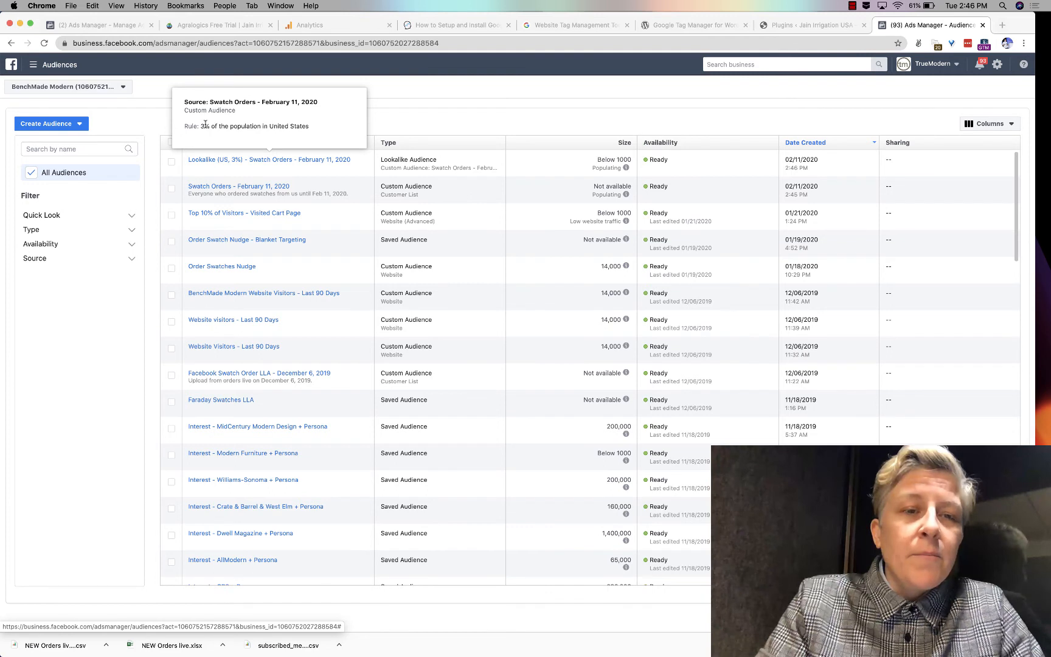
{"action": "left_click_drag", "start_coordinate": [202, 126], "coordinate": [310, 126]}
{"action": "left_click", "coordinate": [224, 102]}
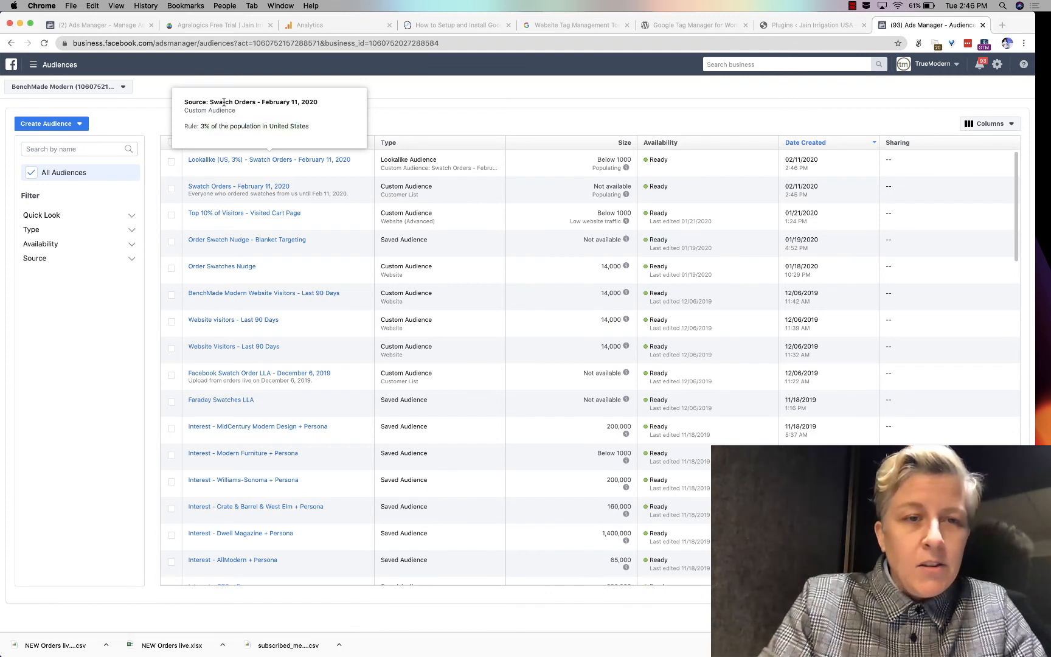
Open the new lookalike audience's details and review its campaign usage
{"action": "left_click", "coordinate": [317, 161]}
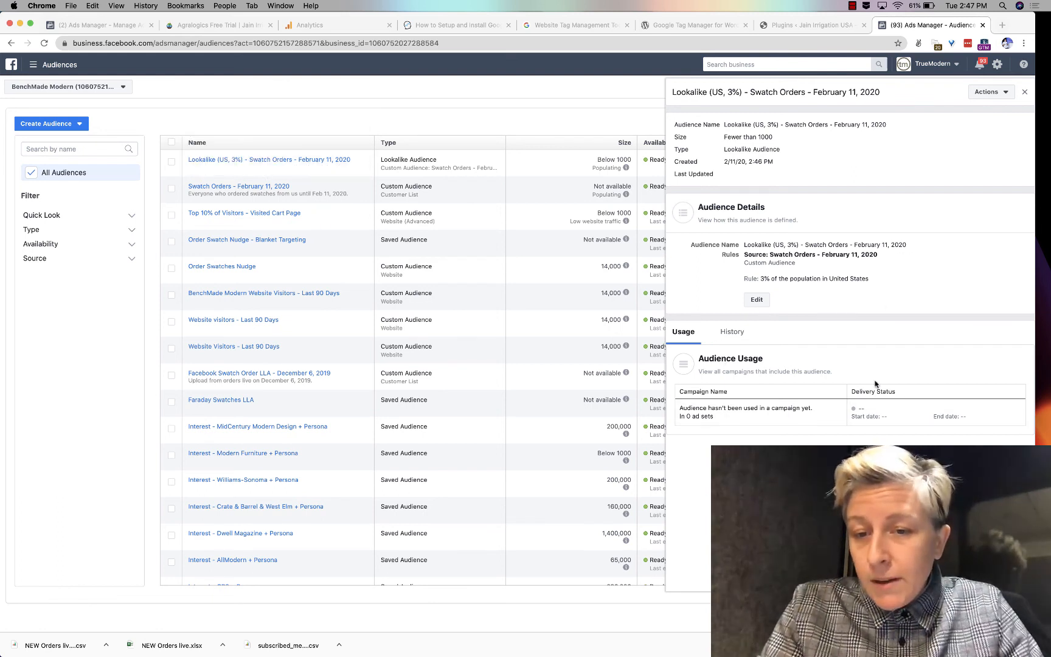
{"action": "left_click_drag", "start_coordinate": [752, 407], "coordinate": [731, 422]}
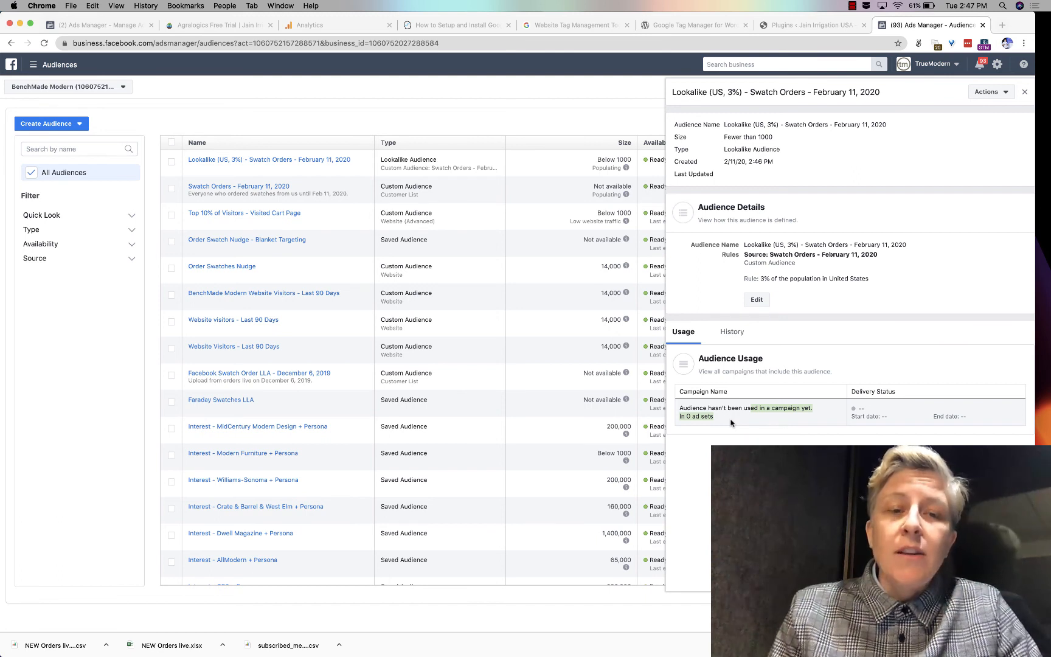
{"action": "left_click", "coordinate": [732, 423]}
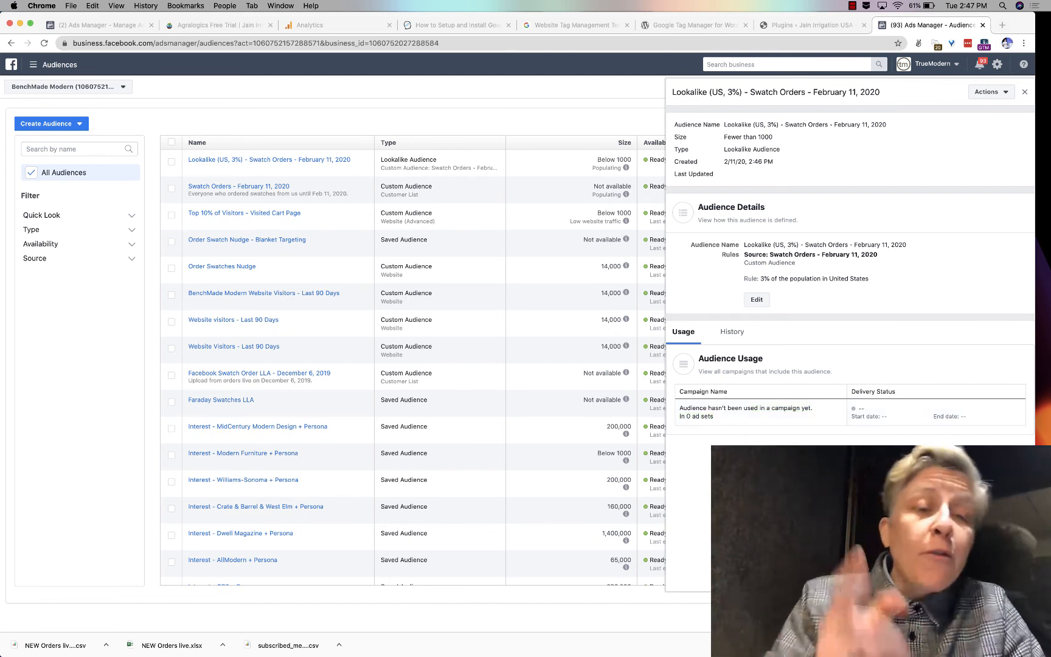